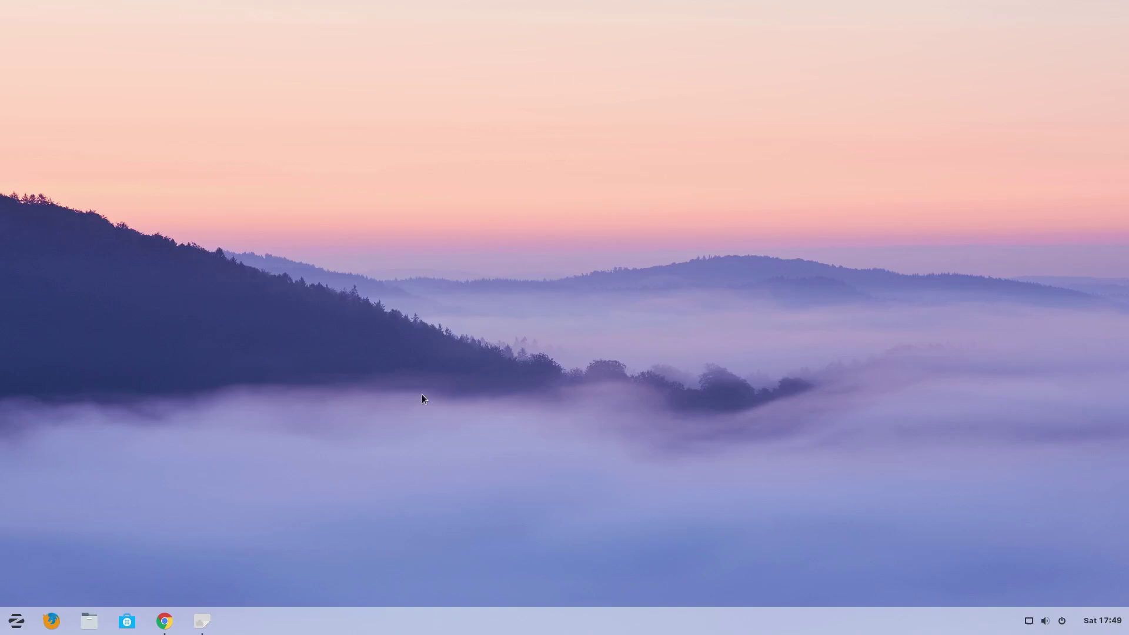
Bring the Chrome window with the Zorin OS 15 blog post forward and scroll through it
{"action": "mouse_move", "coordinate": [165, 622]}
{"action": "left_click", "coordinate": [165, 518]}
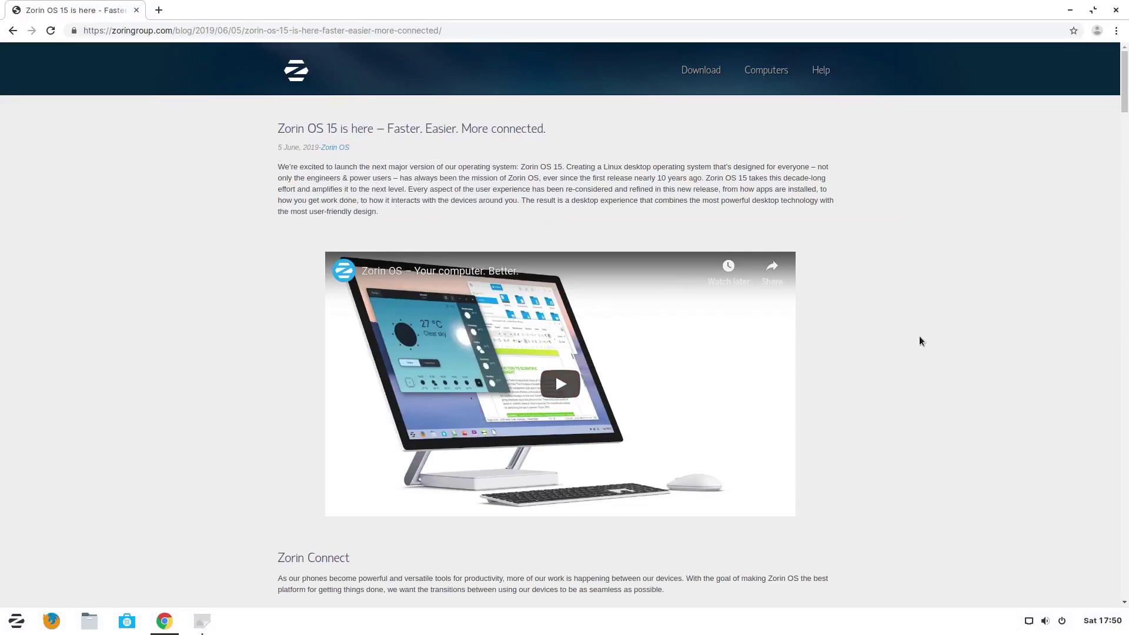
{"action": "scroll", "coordinate": [922, 341], "scroll_direction": "down", "scroll_amount": 1}
{"action": "scroll", "coordinate": [922, 342], "scroll_direction": "down", "scroll_amount": 4}
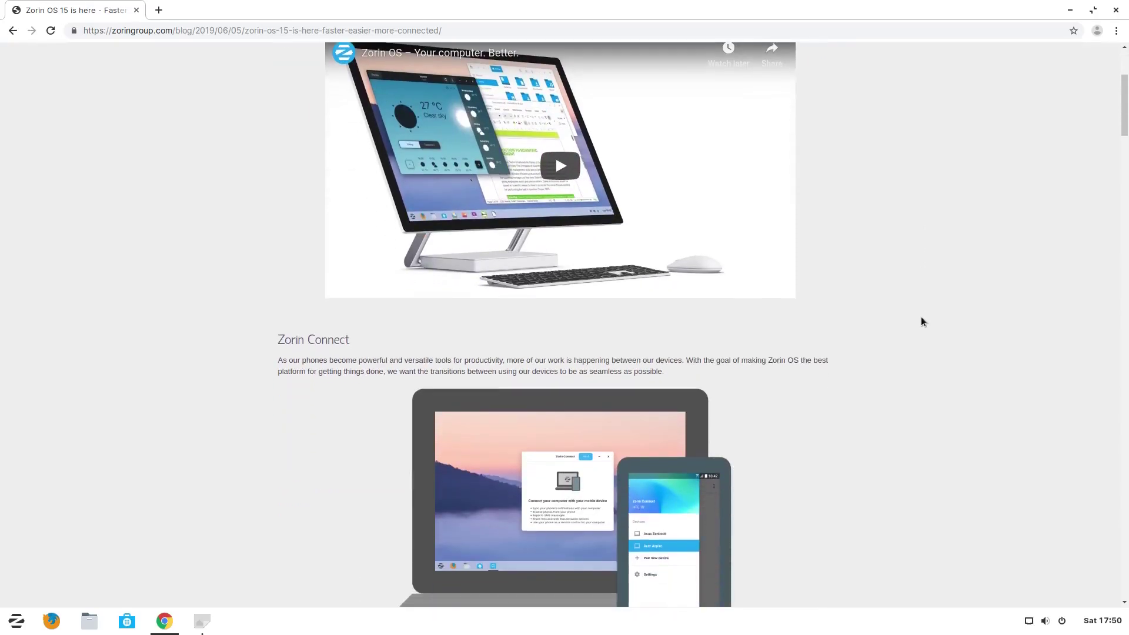
{"action": "scroll", "coordinate": [922, 321], "scroll_direction": "down", "scroll_amount": 4}
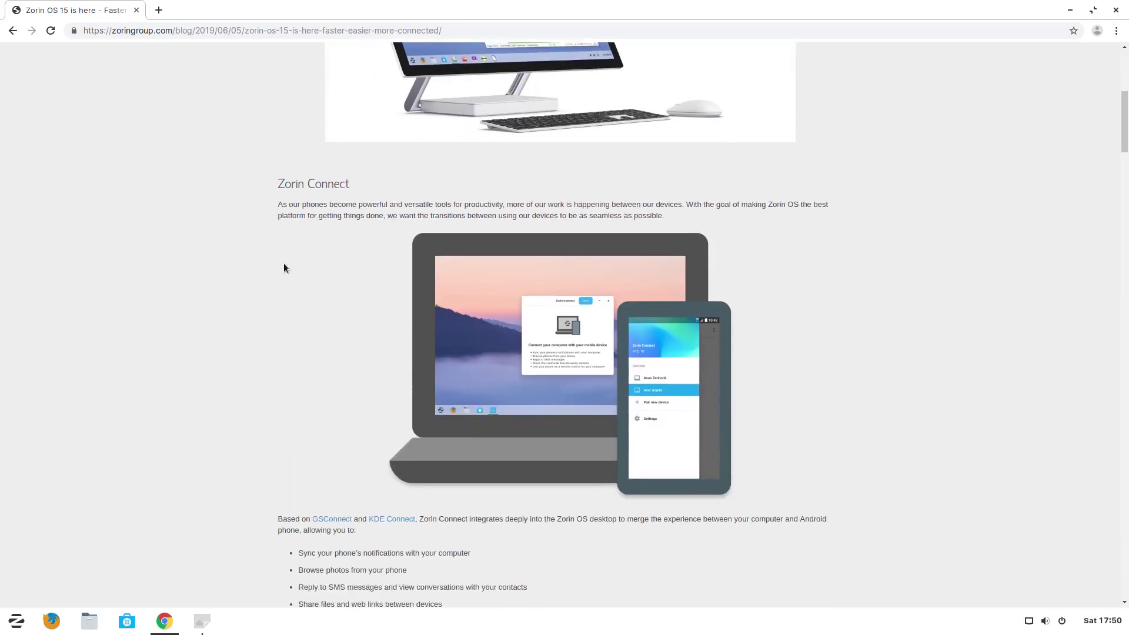
{"action": "scroll", "coordinate": [897, 360], "scroll_direction": "down", "scroll_amount": 2}
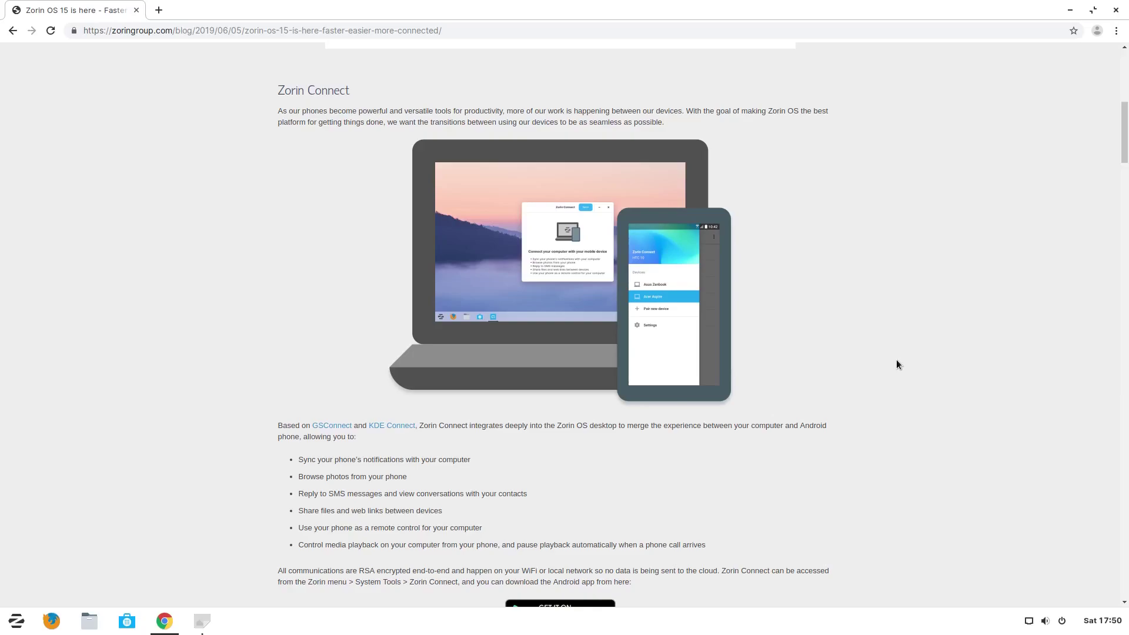
{"action": "scroll", "coordinate": [897, 361], "scroll_direction": "down", "scroll_amount": 5}
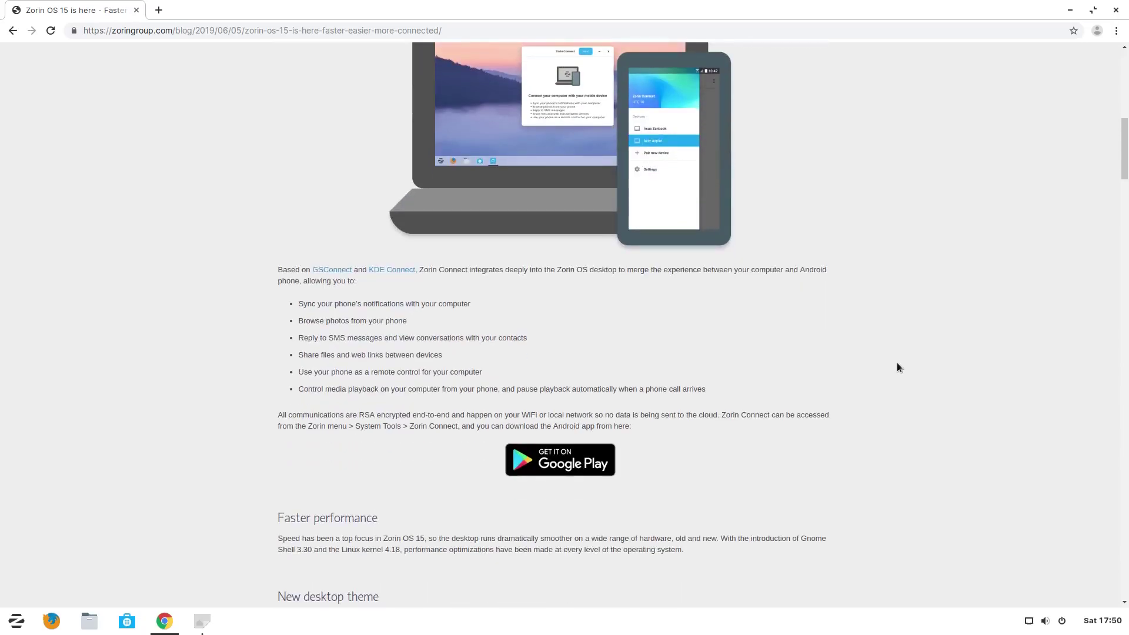
Scroll to the rest of the Zorin OS 15 post, then close Chrome
{"action": "scroll", "coordinate": [898, 367], "scroll_direction": "down", "scroll_amount": 2}
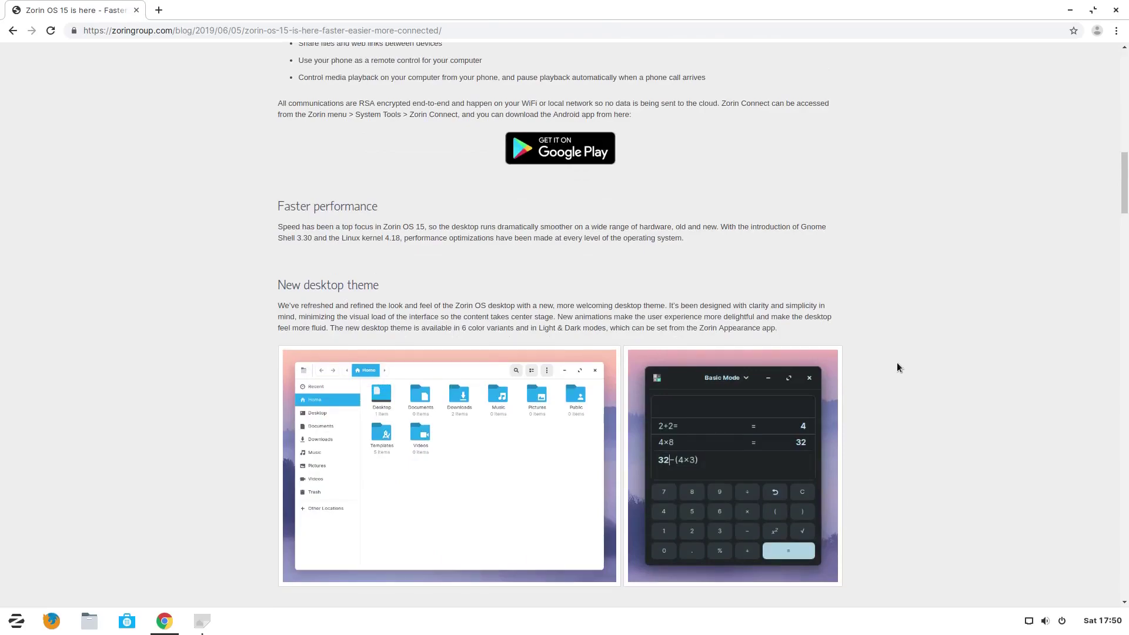
{"action": "scroll", "coordinate": [898, 367], "scroll_direction": "down", "scroll_amount": 5}
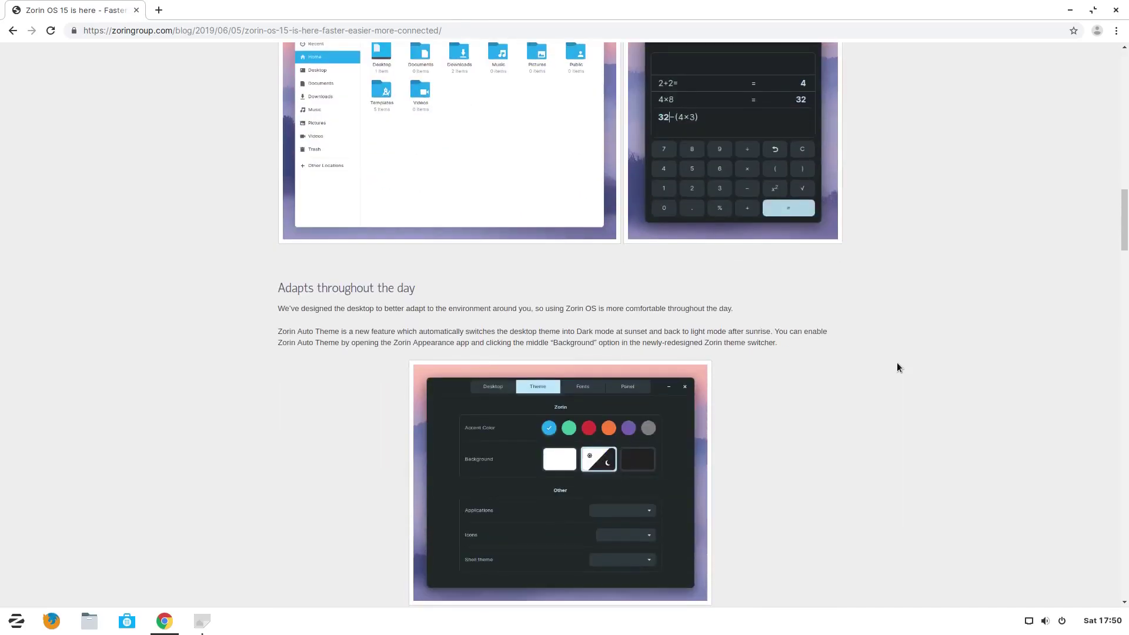
{"action": "scroll", "coordinate": [897, 368], "scroll_direction": "down", "scroll_amount": 7}
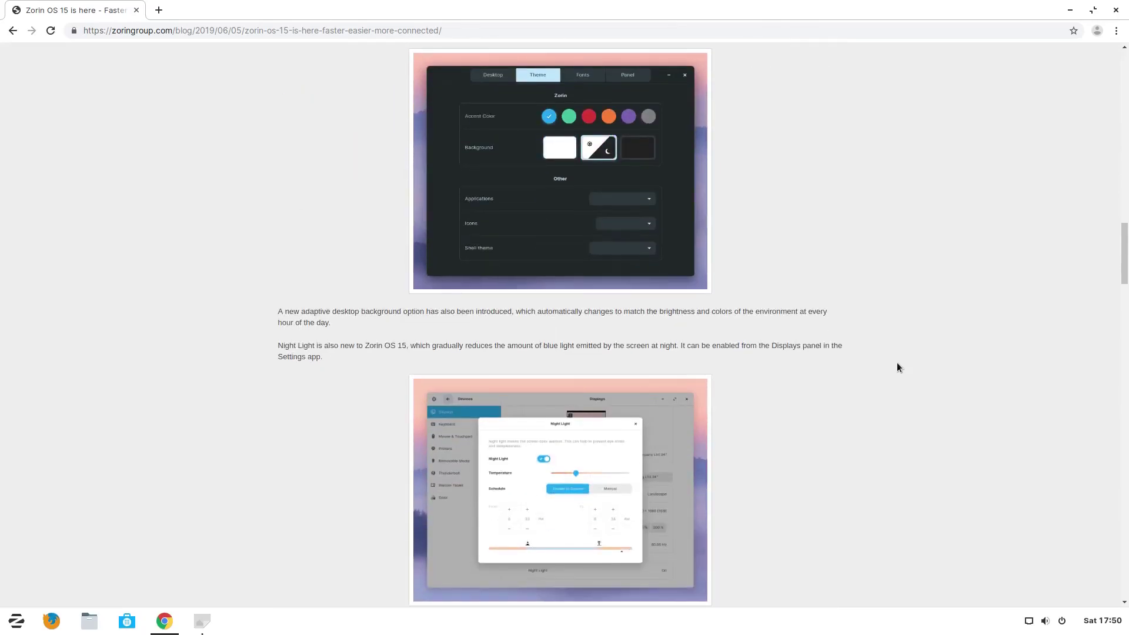
{"action": "scroll", "coordinate": [898, 368], "scroll_direction": "down", "scroll_amount": 5}
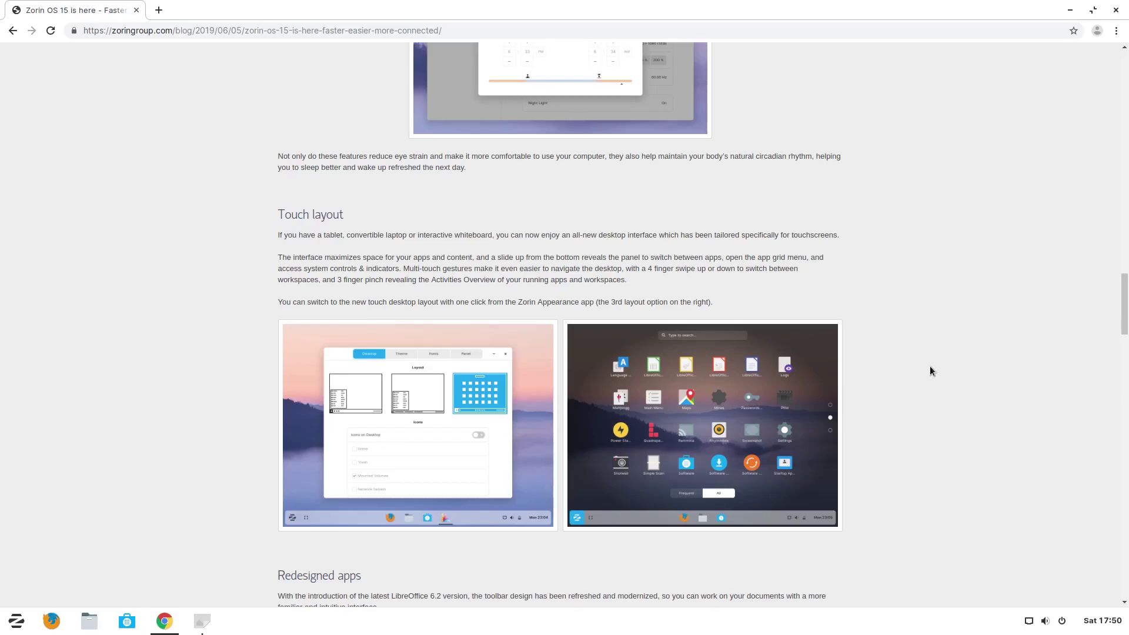
{"action": "scroll", "coordinate": [930, 366], "scroll_direction": "down", "scroll_amount": 3}
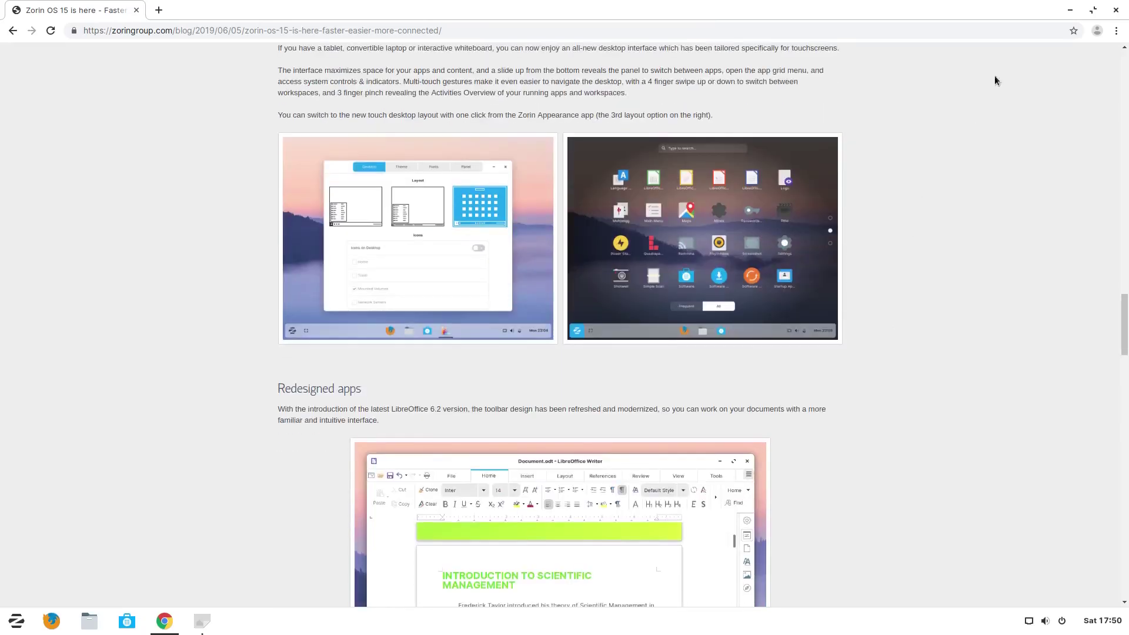
{"action": "left_click", "coordinate": [1112, 11]}
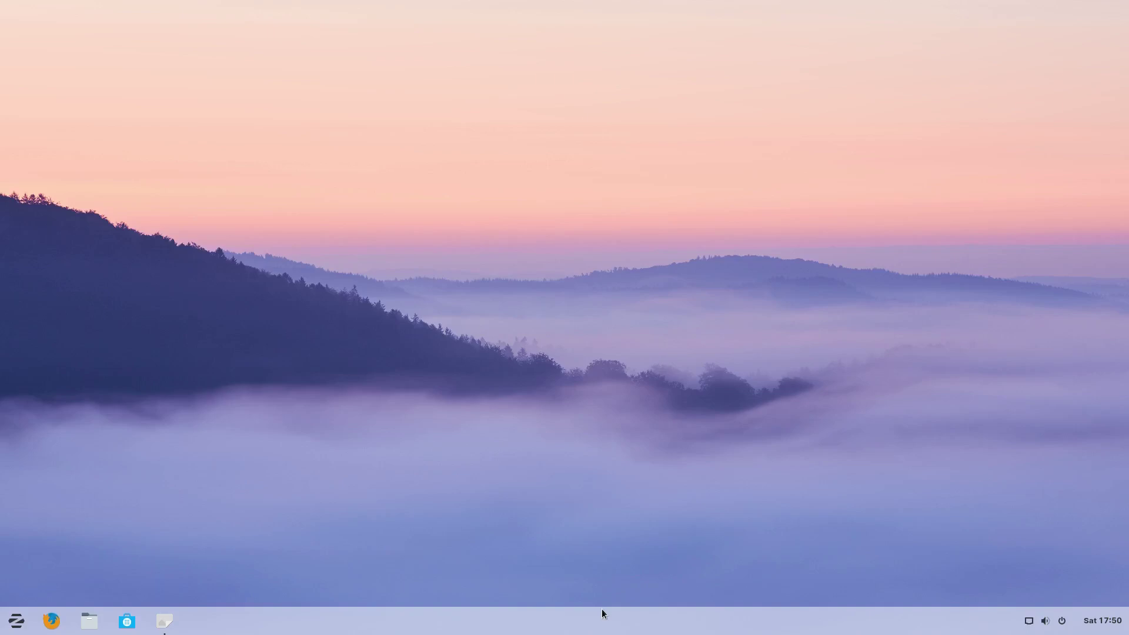
Show the Accessories apps, such as Barrier, Calculator and Clocks, in the Zorin menu
{"action": "left_click", "coordinate": [16, 621]}
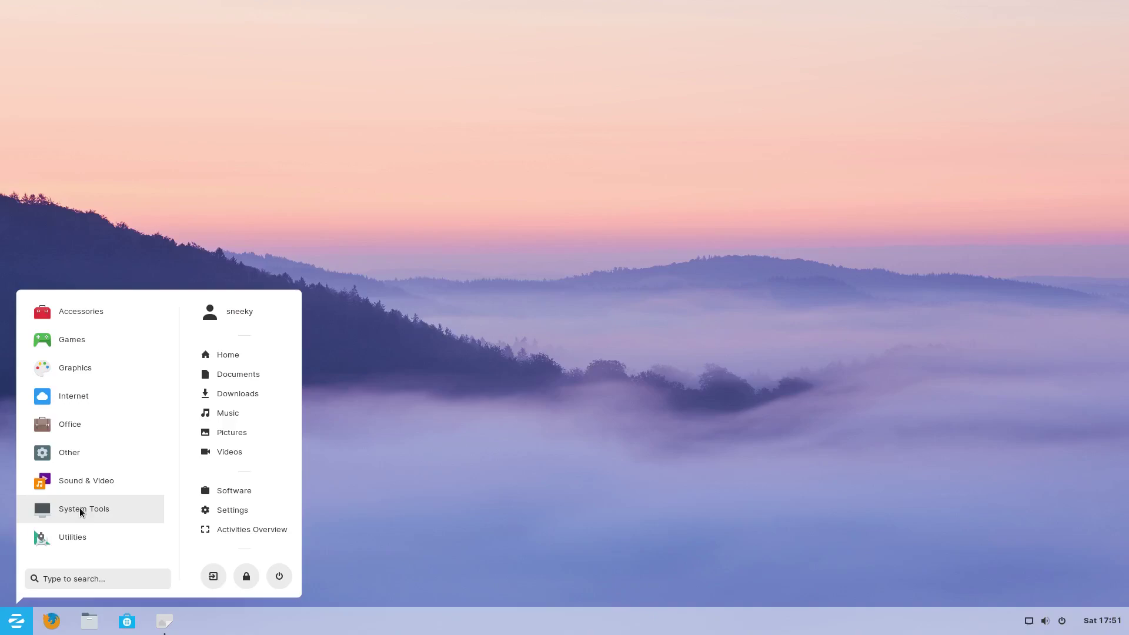
{"action": "left_click", "coordinate": [81, 312]}
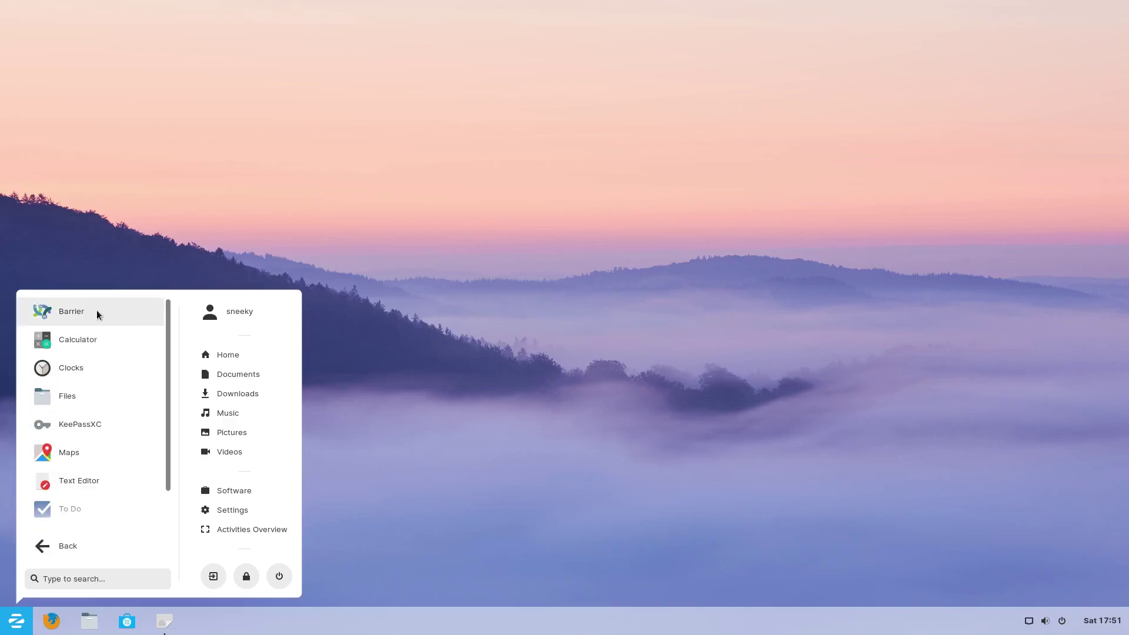
Launch Barrier, skip its welcome wizard to the client-mode window, and close it
{"action": "left_click", "coordinate": [71, 311]}
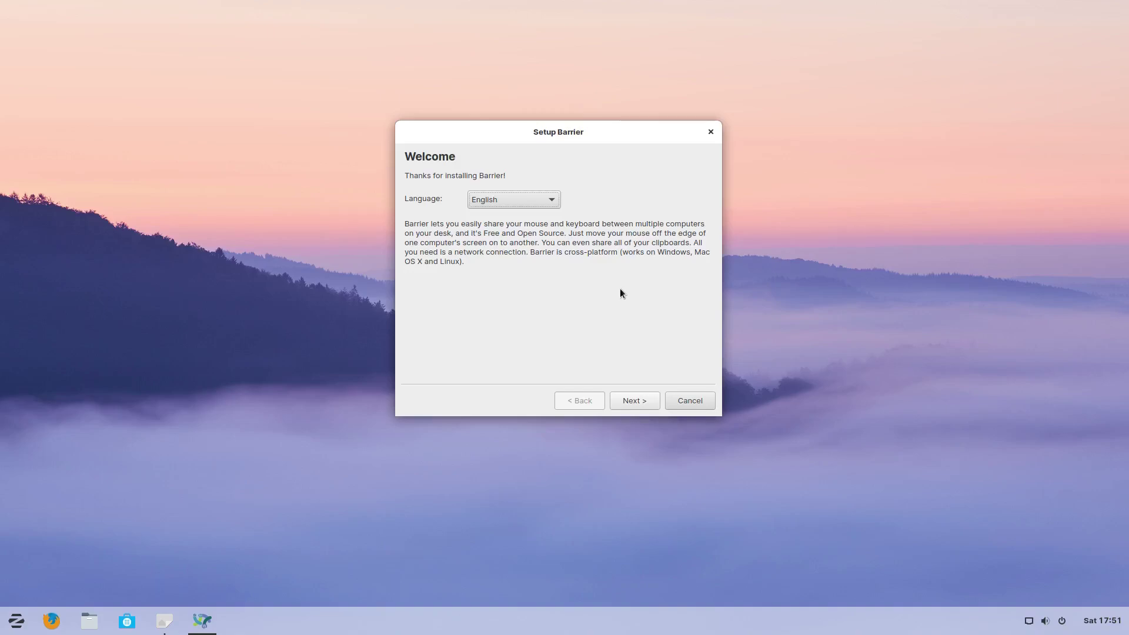
{"action": "left_click", "coordinate": [691, 402]}
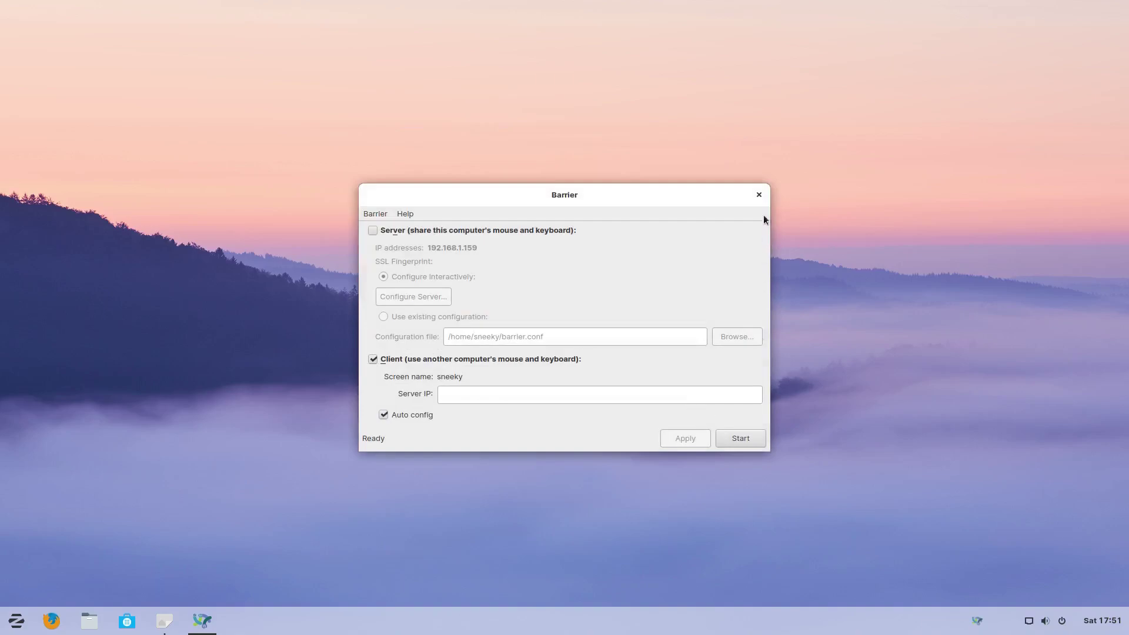
{"action": "left_click", "coordinate": [758, 194]}
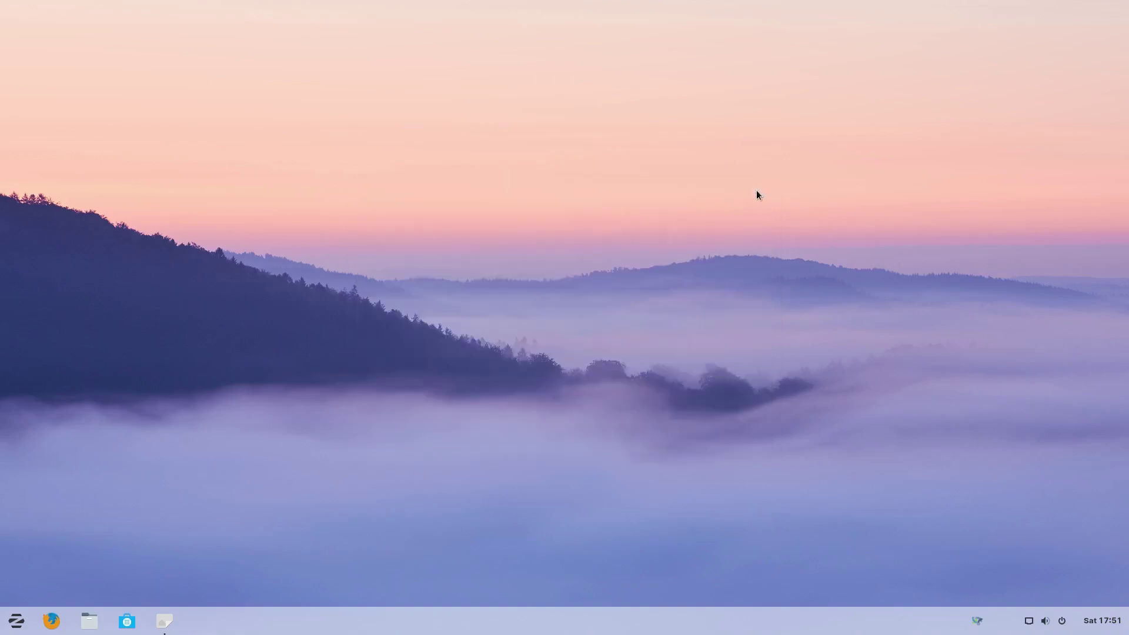
{"action": "left_click", "coordinate": [16, 619]}
Launch Weather from Accessories, view Bournemouth's 16 °C scattered-clouds forecast, then close it
{"action": "left_click", "coordinate": [96, 318]}
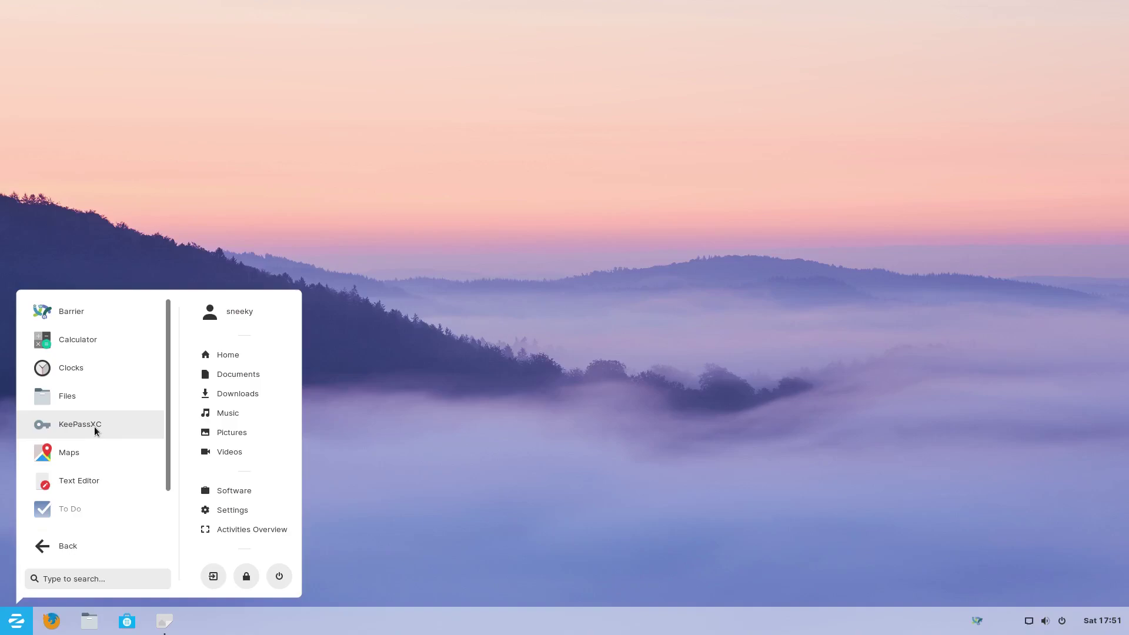
{"action": "scroll", "coordinate": [100, 483], "scroll_direction": "down", "scroll_amount": 1}
{"action": "left_click", "coordinate": [105, 470]}
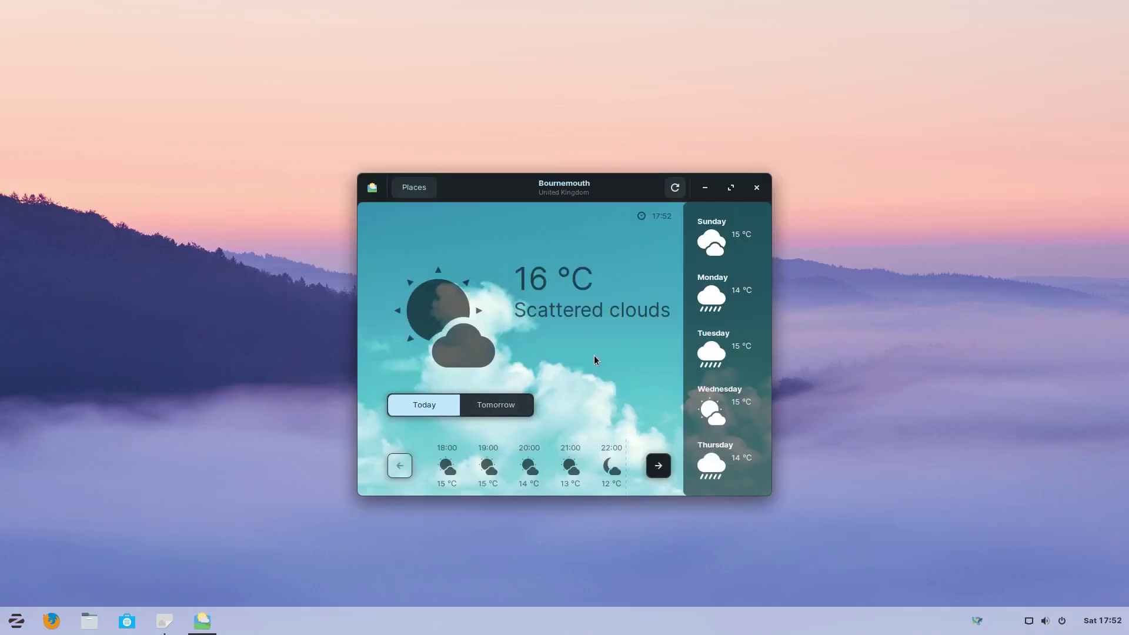
{"action": "left_click_drag", "start_coordinate": [501, 200], "coordinate": [497, 145]}
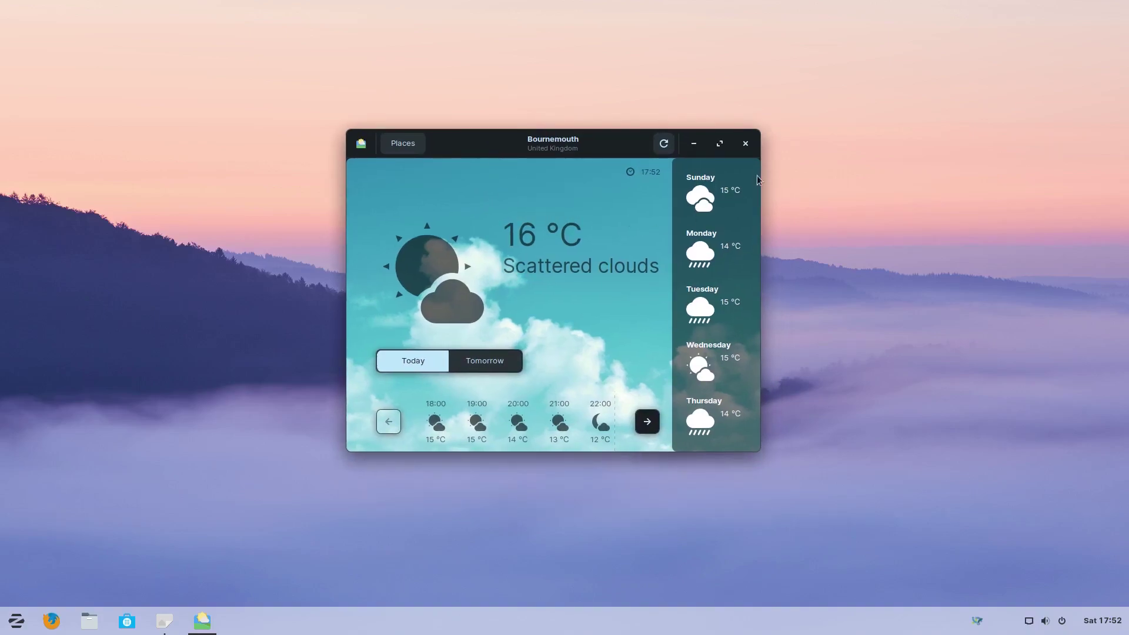
{"action": "left_click", "coordinate": [745, 144]}
Open the Zorin menu and switch from Accessories to the Games category
{"action": "left_click", "coordinate": [16, 623]}
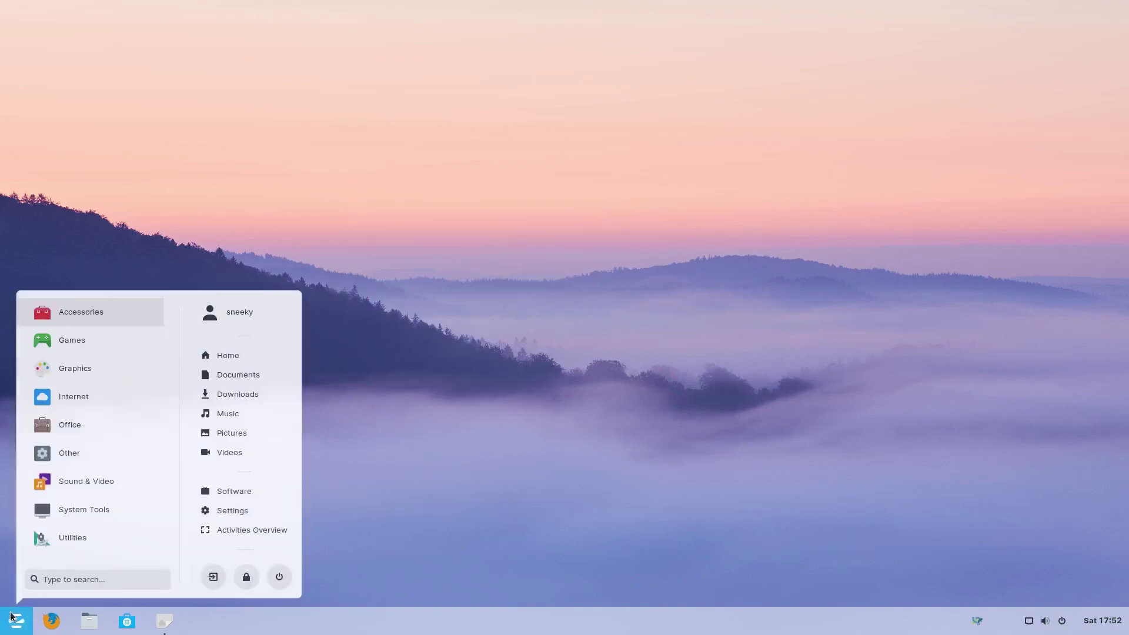
{"action": "left_click", "coordinate": [74, 312]}
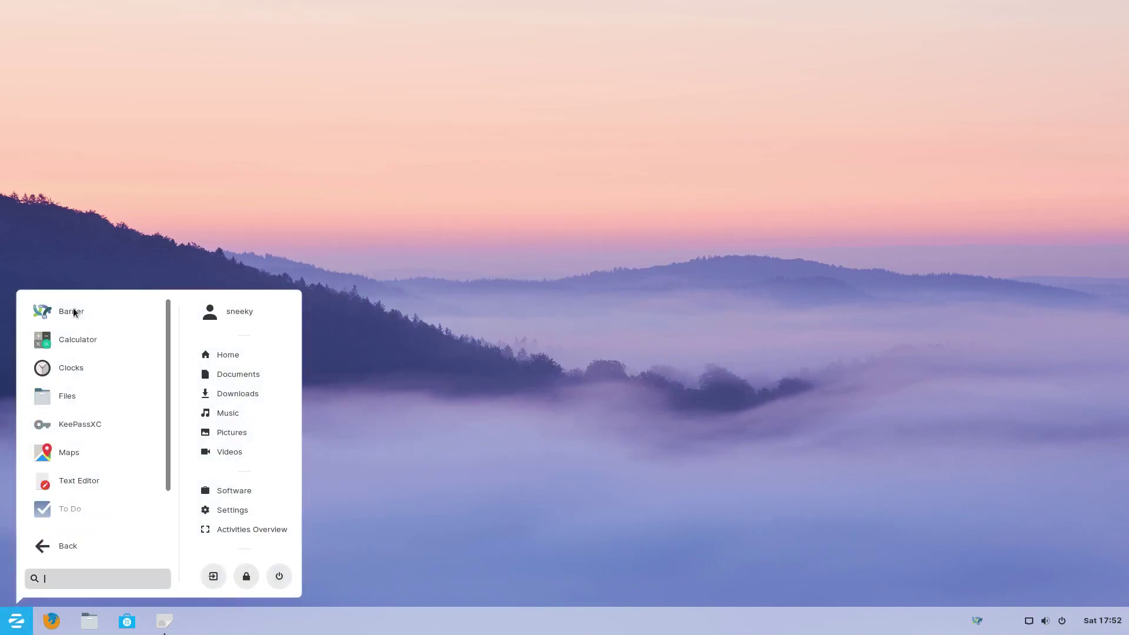
{"action": "left_click", "coordinate": [56, 546]}
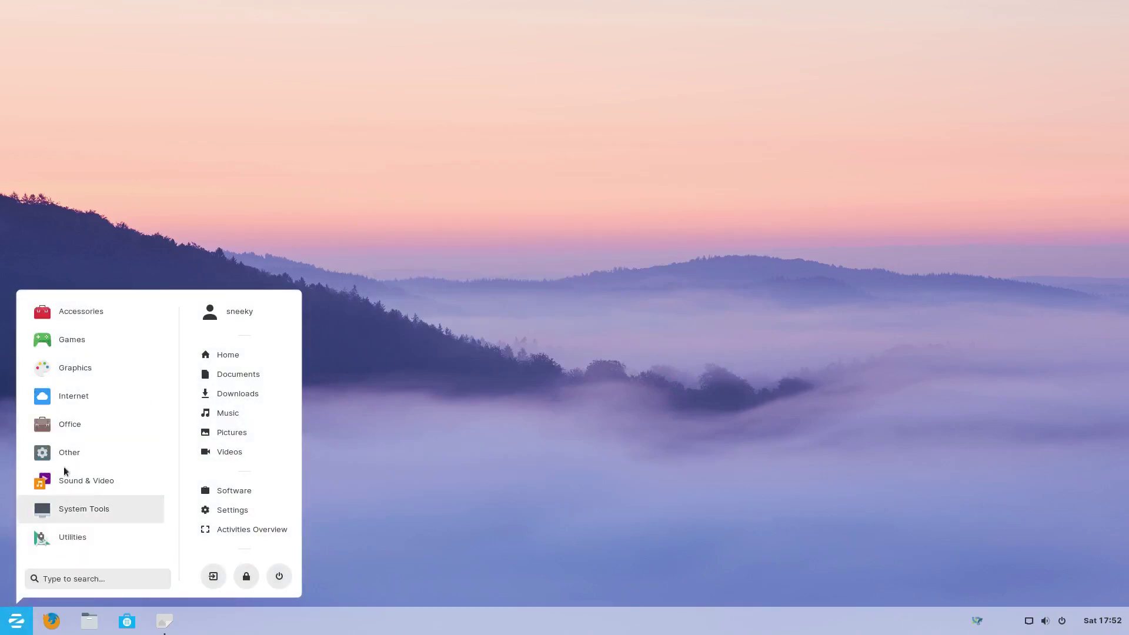
{"action": "left_click", "coordinate": [75, 343]}
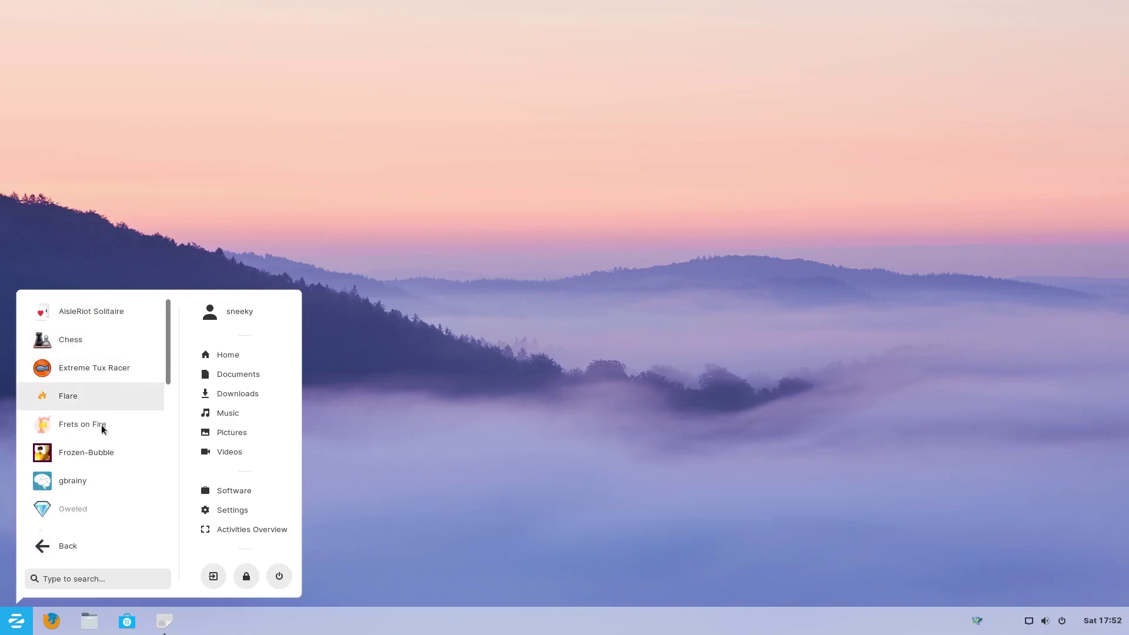
Scroll through the Games titles, Frozen-Bubble to Warzone 2100, and return to categories
{"action": "scroll", "coordinate": [101, 430], "scroll_direction": "down", "scroll_amount": 3}
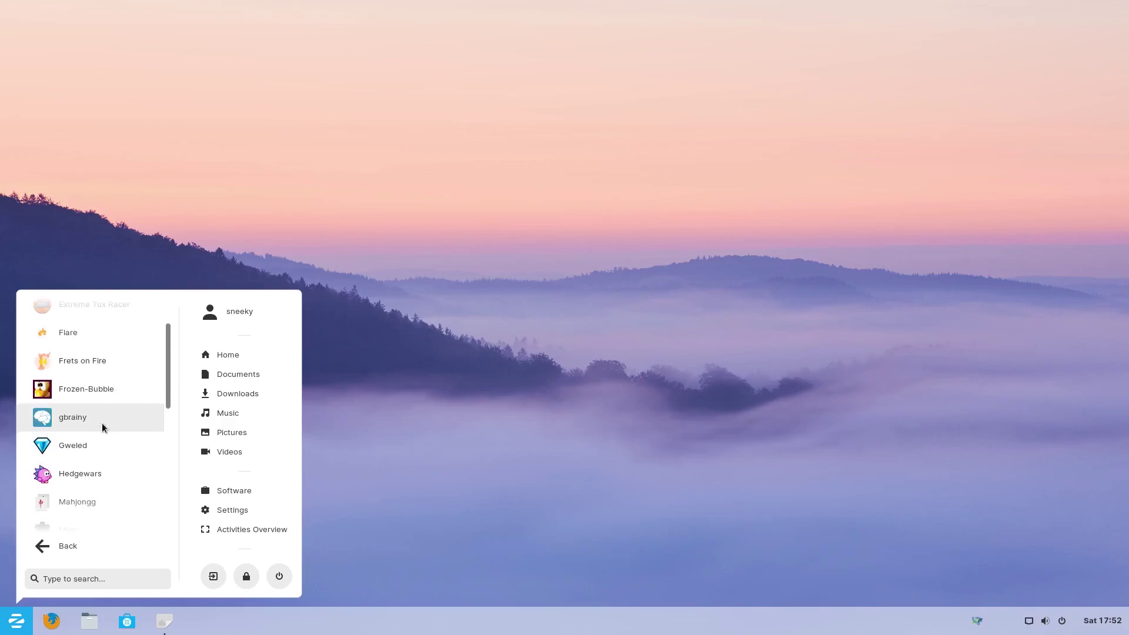
{"action": "scroll", "coordinate": [131, 441], "scroll_direction": "down", "scroll_amount": 1}
{"action": "scroll", "coordinate": [131, 441], "scroll_direction": "down", "scroll_amount": 1}
{"action": "scroll", "coordinate": [131, 441], "scroll_direction": "down", "scroll_amount": 2}
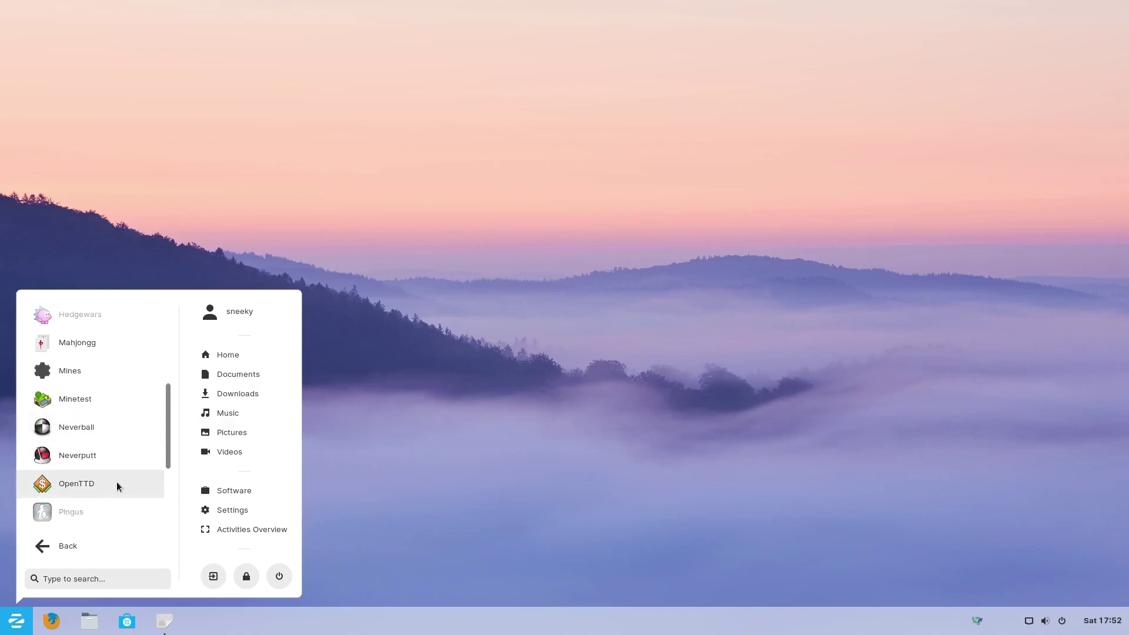
{"action": "scroll", "coordinate": [117, 486], "scroll_direction": "down", "scroll_amount": 2}
{"action": "scroll", "coordinate": [119, 480], "scroll_direction": "down", "scroll_amount": 2}
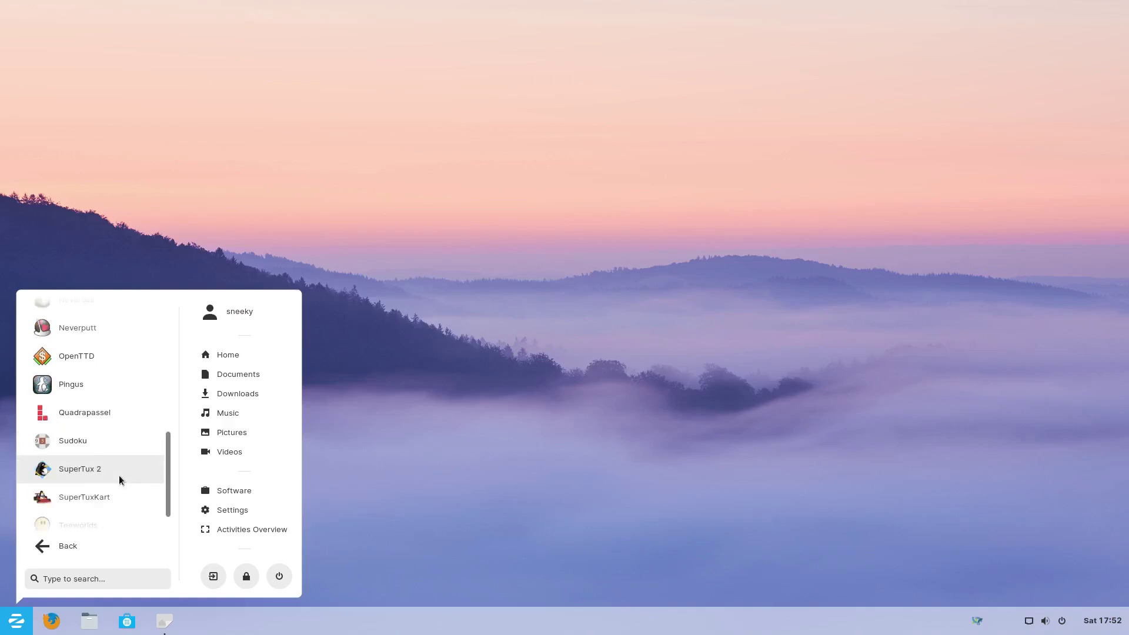
{"action": "scroll", "coordinate": [120, 480], "scroll_direction": "down", "scroll_amount": 1}
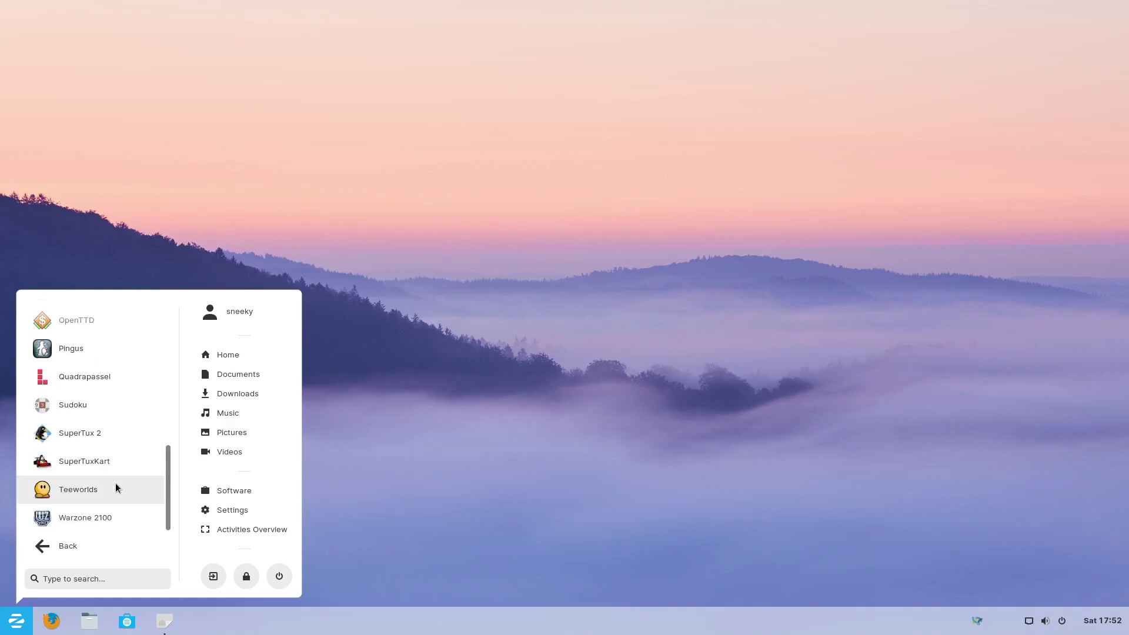
{"action": "scroll", "coordinate": [112, 479], "scroll_direction": "down", "scroll_amount": 1}
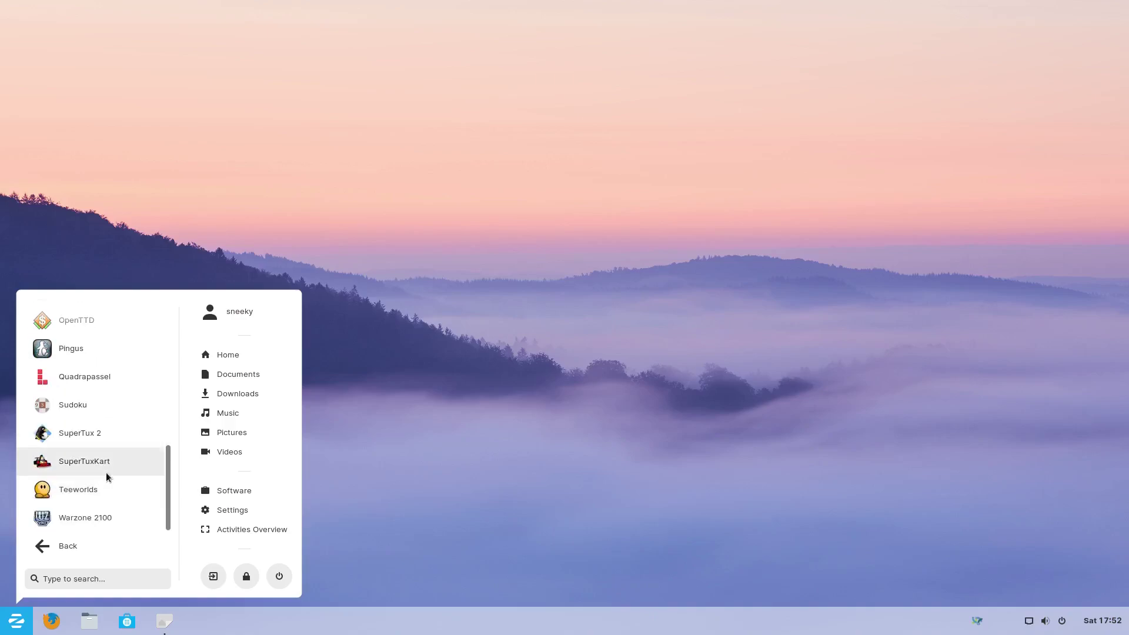
{"action": "left_click", "coordinate": [66, 547]}
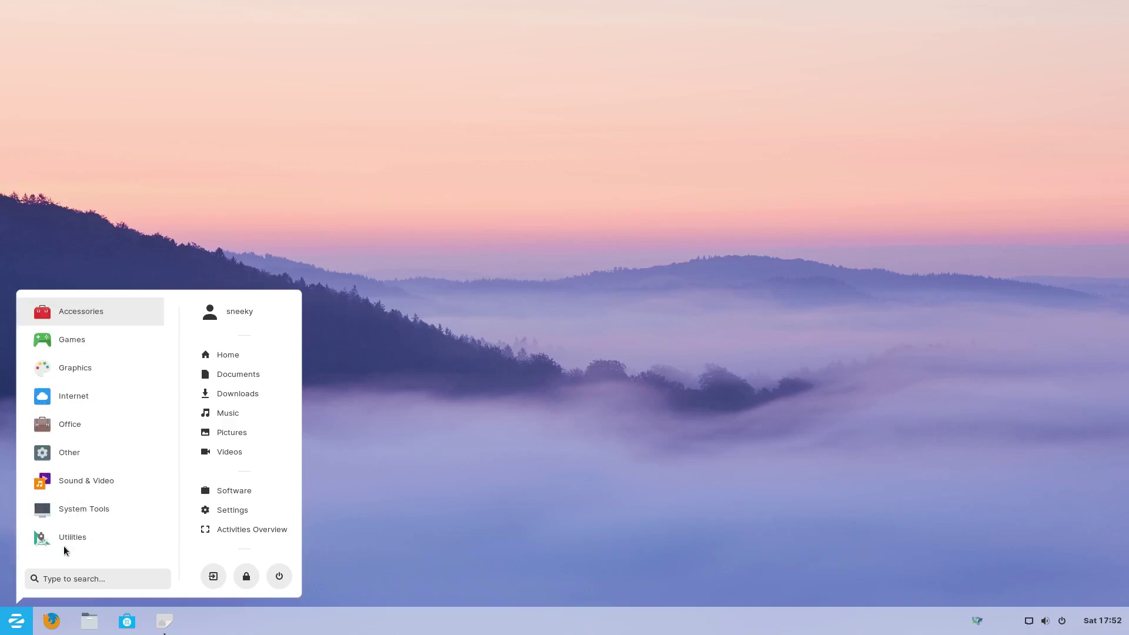
Launch GNU Image Manipulation Program from Graphics and shift its window slightly right
{"action": "left_click", "coordinate": [81, 377]}
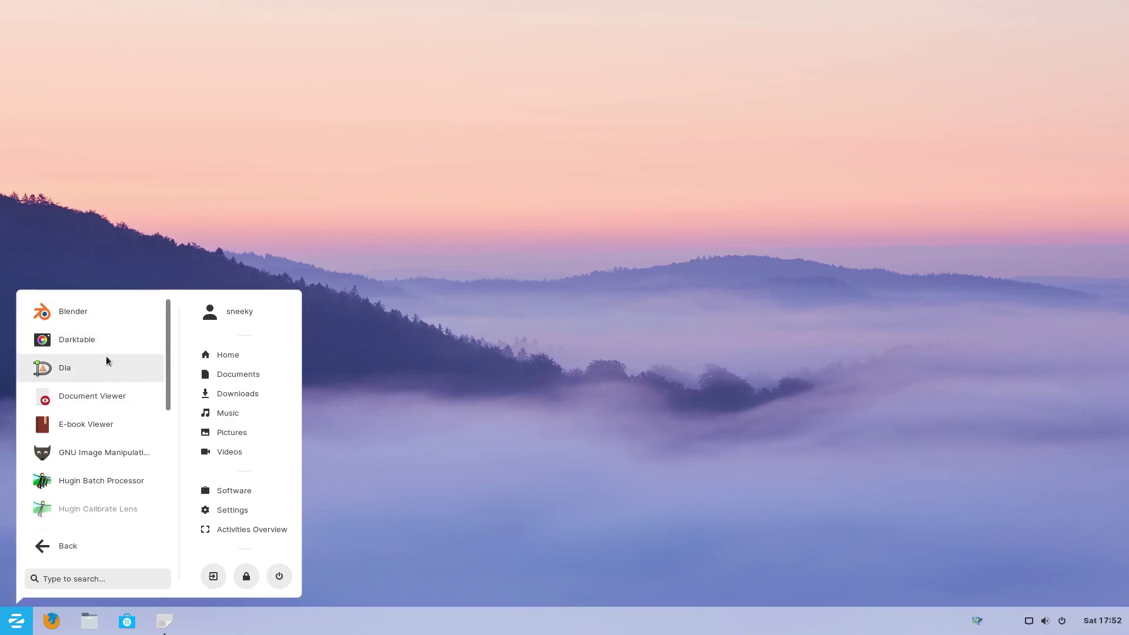
{"action": "left_click", "coordinate": [102, 456]}
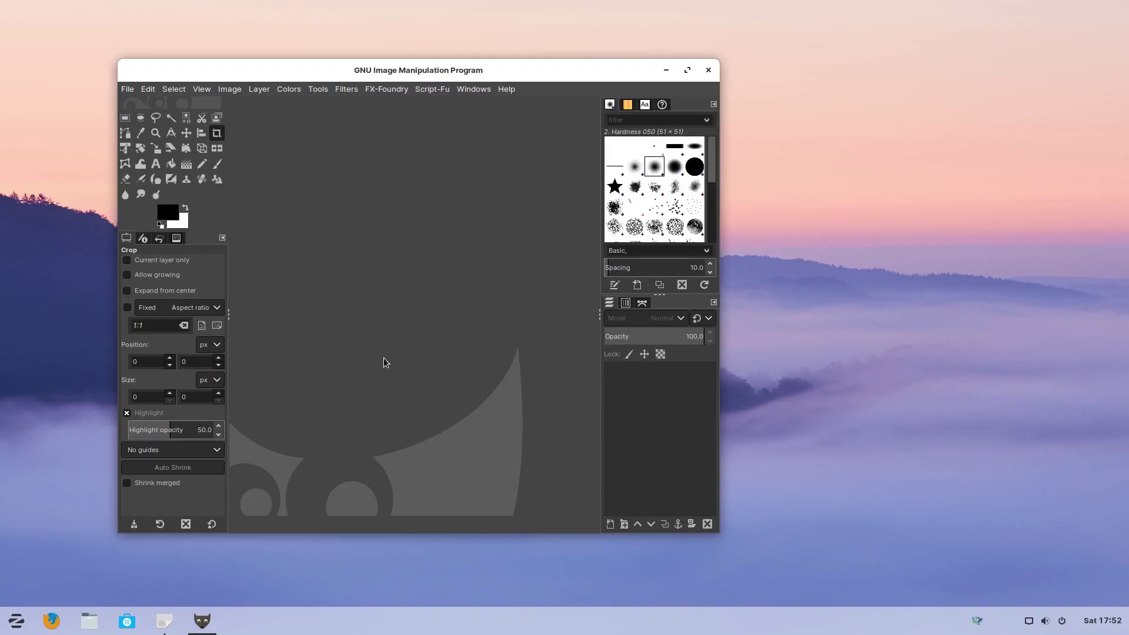
{"action": "left_click_drag", "start_coordinate": [507, 74], "coordinate": [598, 75]}
Close GIMP and scroll through the Graphics apps in the Zorin menu
{"action": "left_click", "coordinate": [799, 72]}
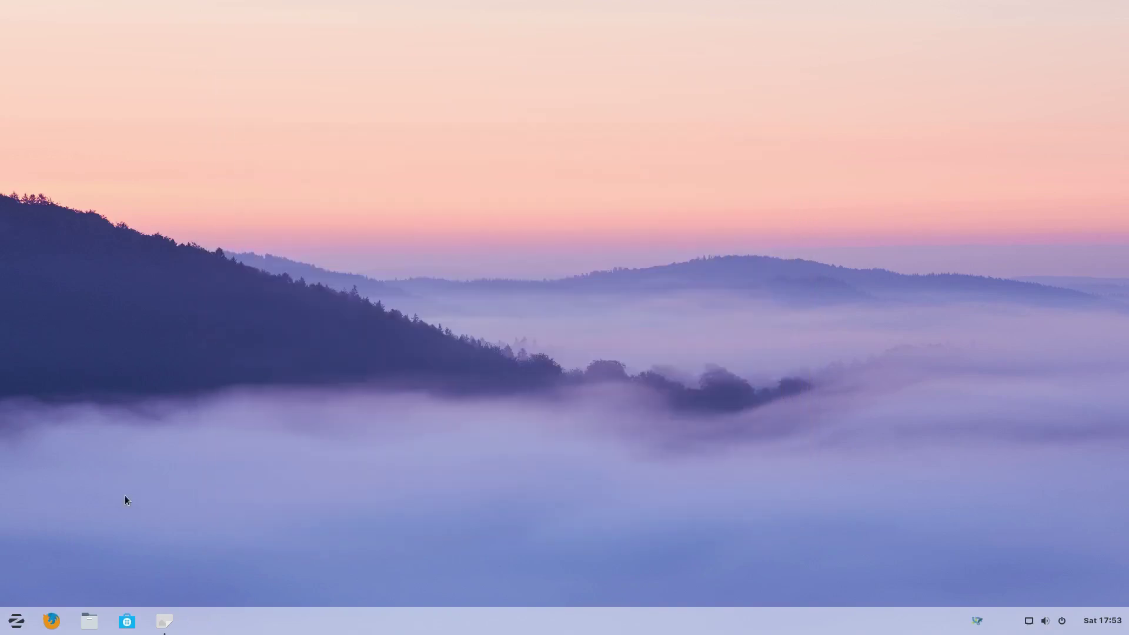
{"action": "left_click", "coordinate": [16, 621]}
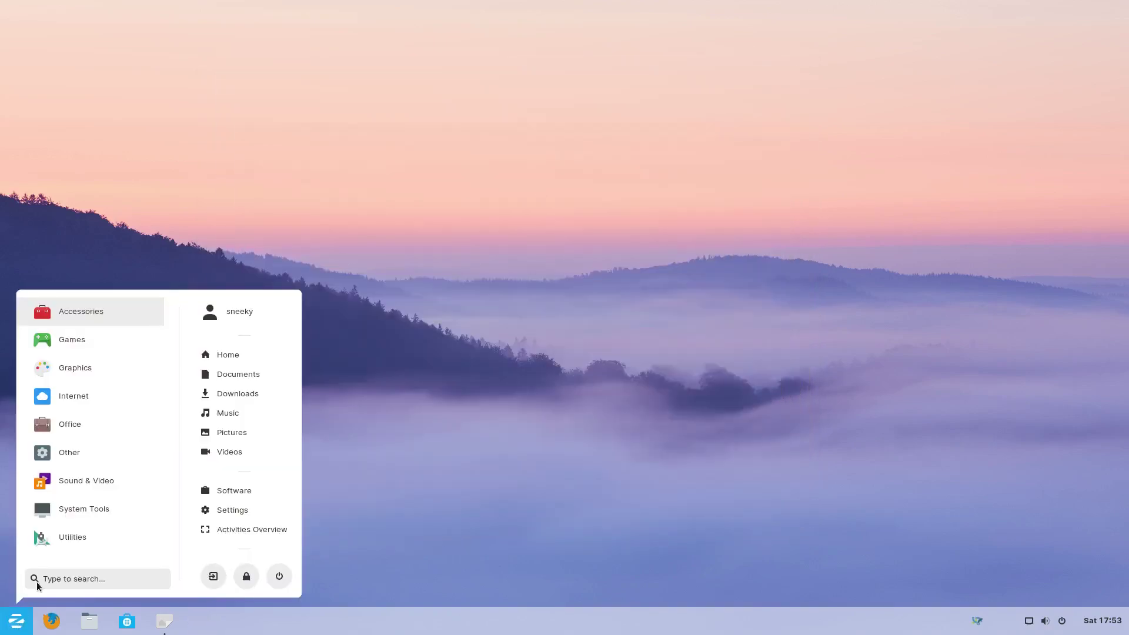
{"action": "left_click", "coordinate": [83, 369]}
{"action": "scroll", "coordinate": [113, 401], "scroll_direction": "down", "scroll_amount": 5}
{"action": "scroll", "coordinate": [115, 402], "scroll_direction": "down", "scroll_amount": 1}
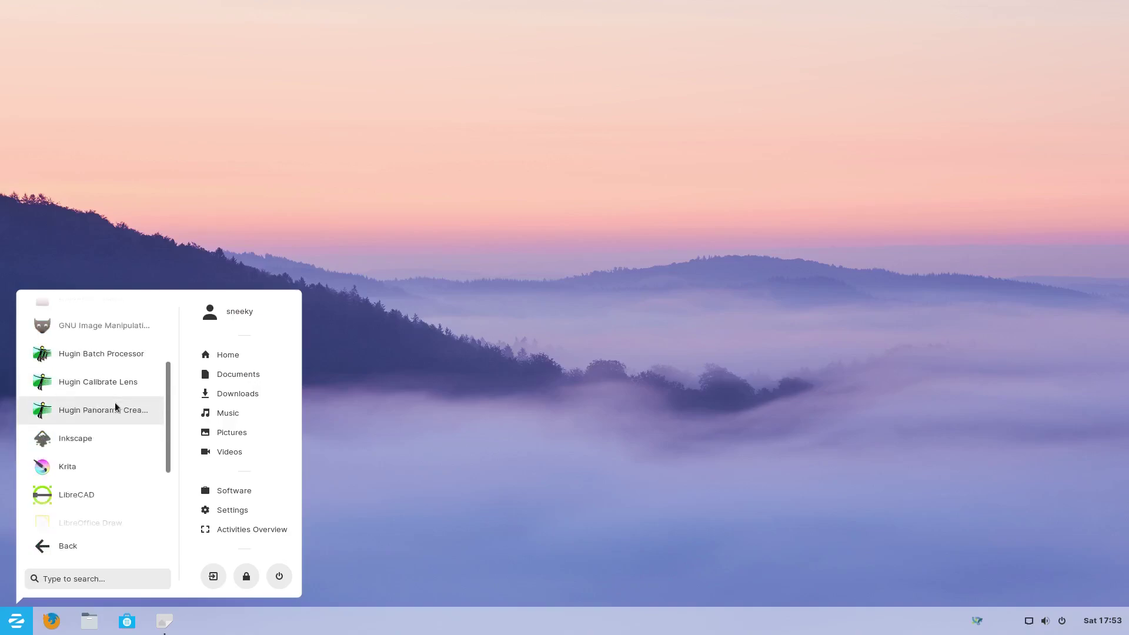
{"action": "scroll", "coordinate": [115, 402], "scroll_direction": "down", "scroll_amount": 3}
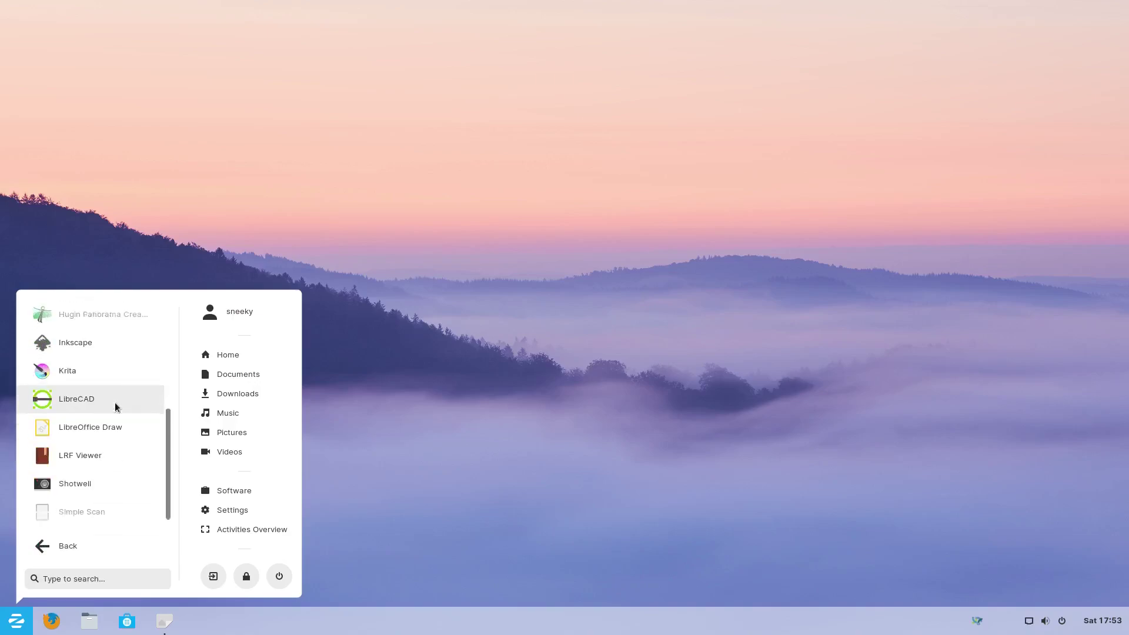
{"action": "scroll", "coordinate": [114, 402], "scroll_direction": "down", "scroll_amount": 1}
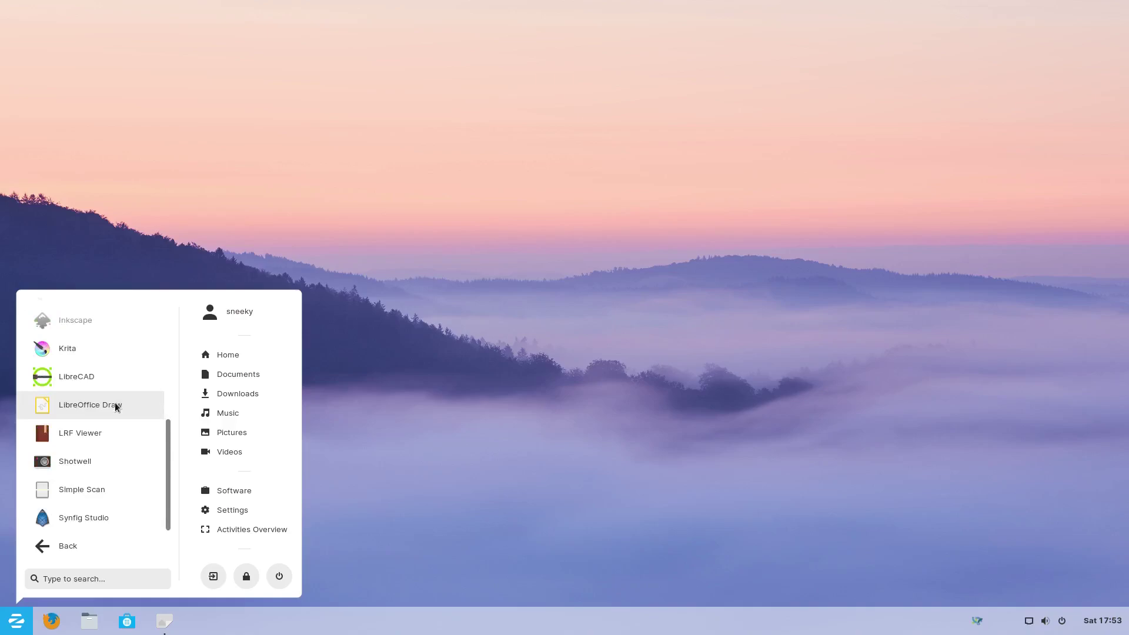
{"action": "left_click", "coordinate": [68, 546]}
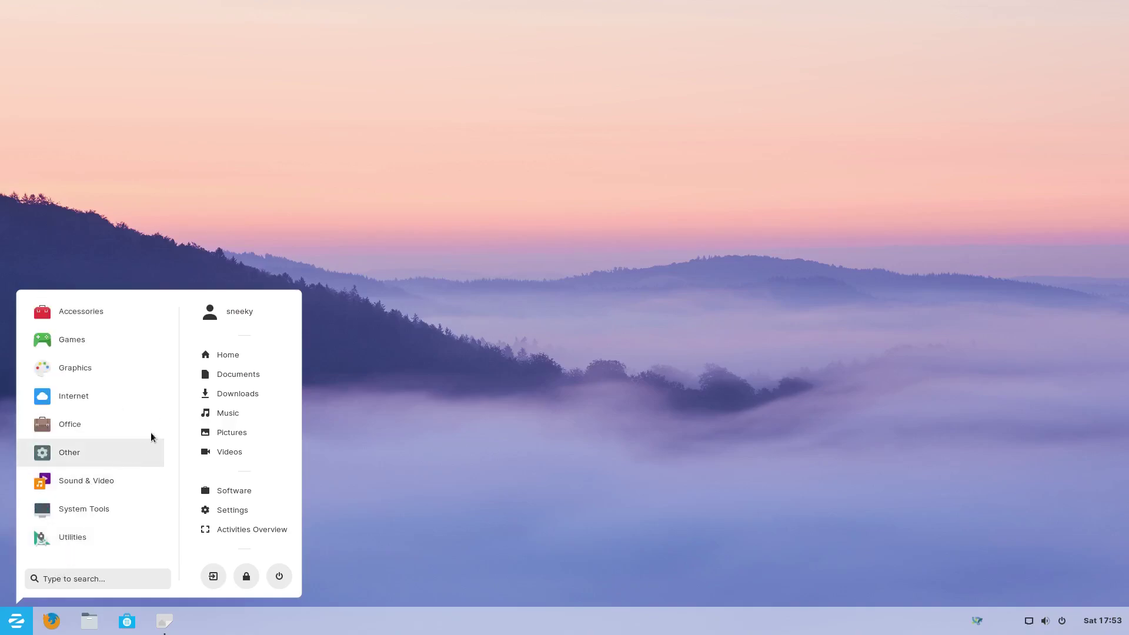
Browse the Internet and Office app lists, returning to categories after each
{"action": "left_click", "coordinate": [144, 401]}
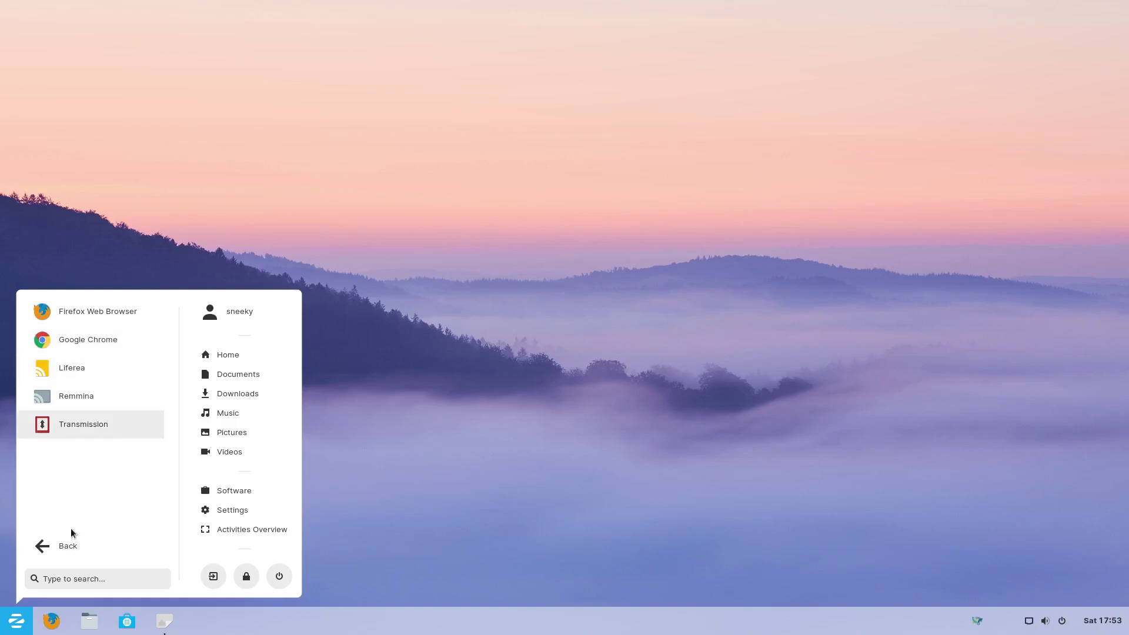
{"action": "left_click", "coordinate": [66, 547]}
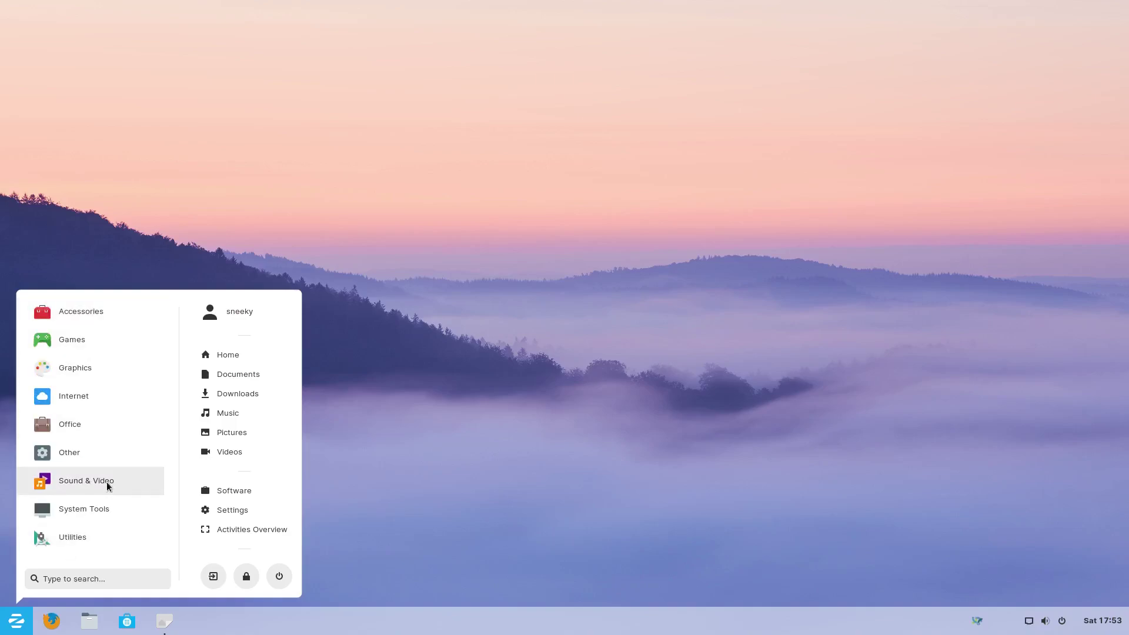
{"action": "left_click", "coordinate": [86, 426]}
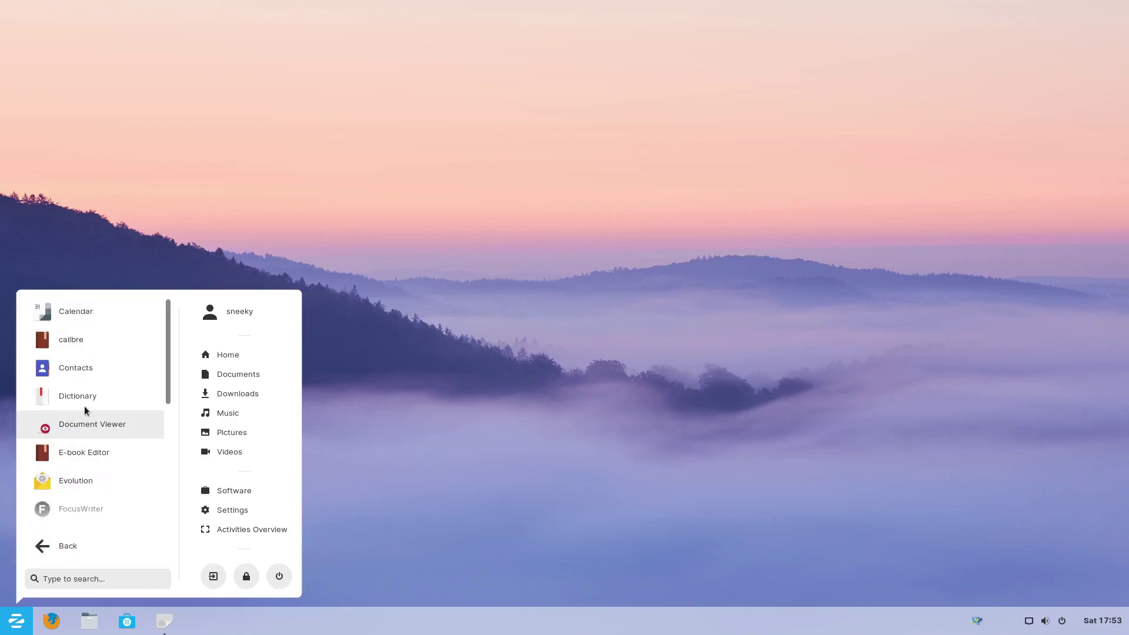
{"action": "scroll", "coordinate": [101, 400], "scroll_direction": "down", "scroll_amount": 4}
{"action": "scroll", "coordinate": [102, 400], "scroll_direction": "down", "scroll_amount": 1}
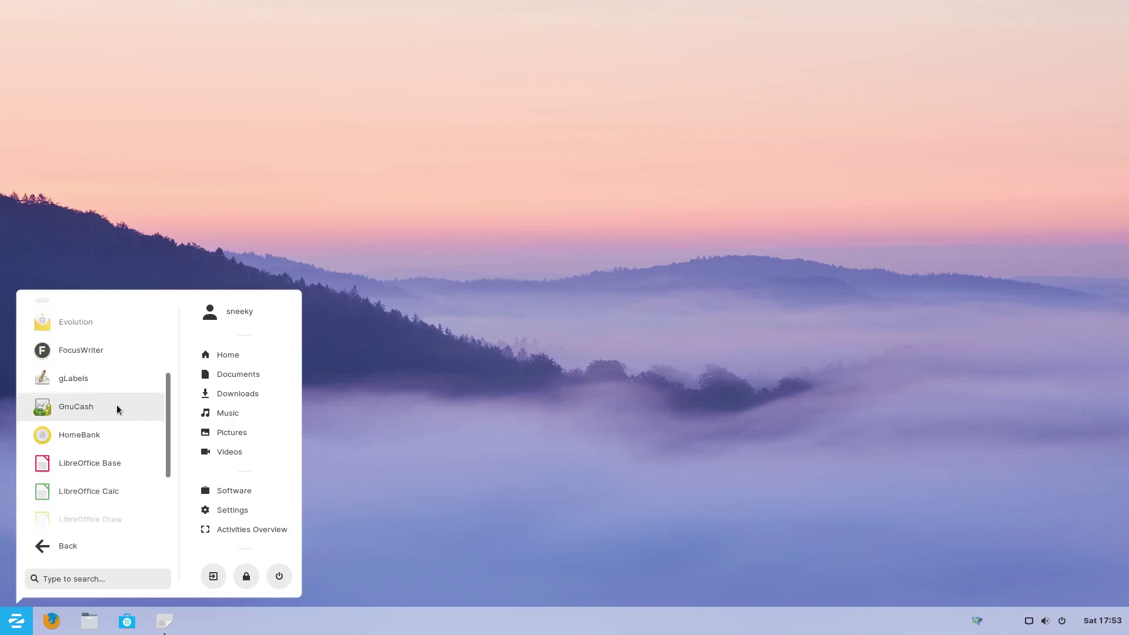
{"action": "scroll", "coordinate": [112, 436], "scroll_direction": "down", "scroll_amount": 4}
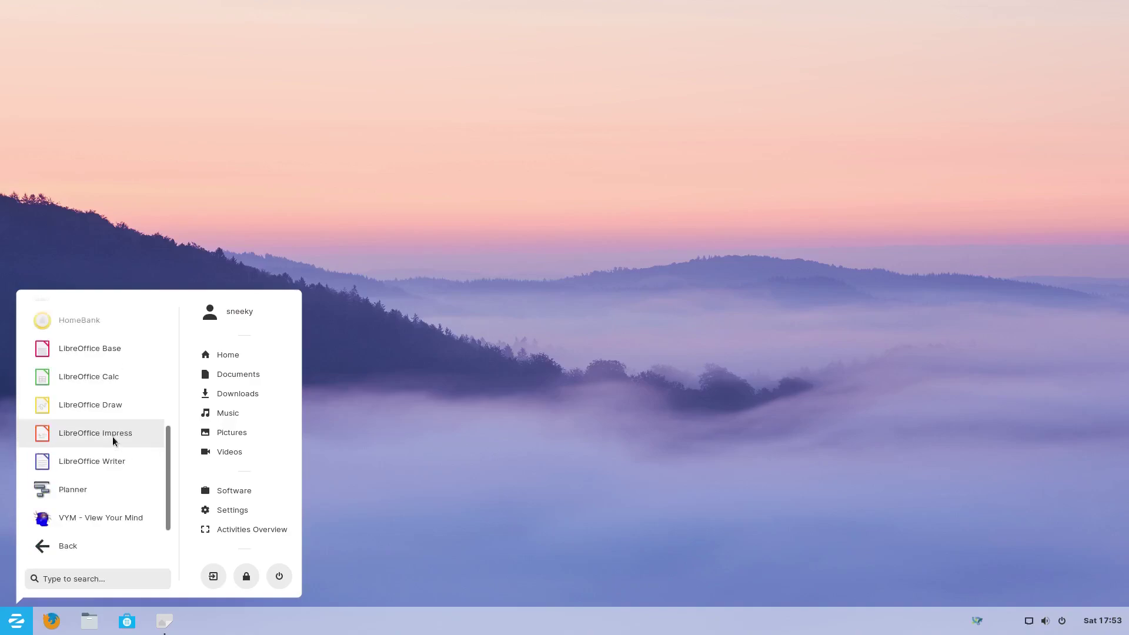
{"action": "left_click", "coordinate": [82, 545]}
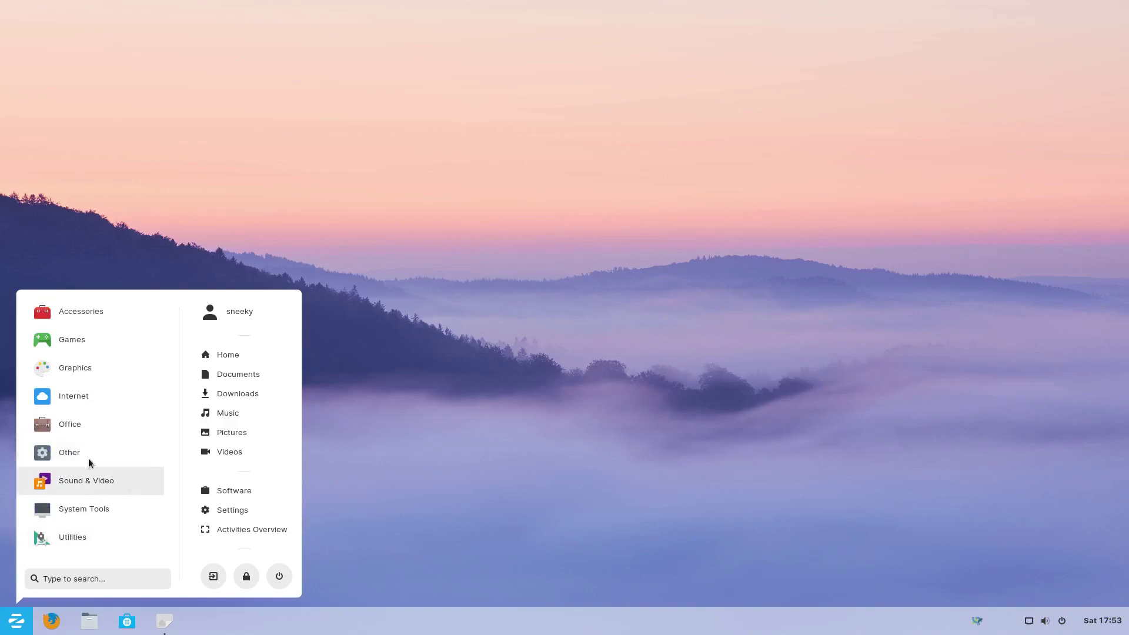
Check the Other category, then show Sound & Video, listing Ardour5 through Kodi
{"action": "left_click", "coordinate": [106, 454]}
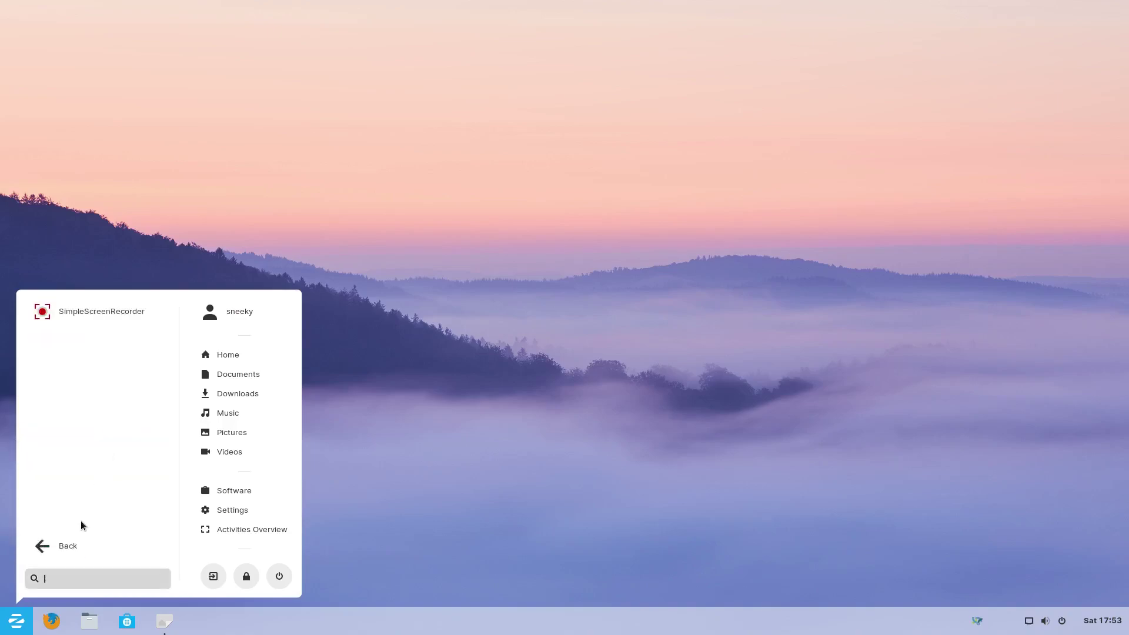
{"action": "left_click", "coordinate": [69, 548]}
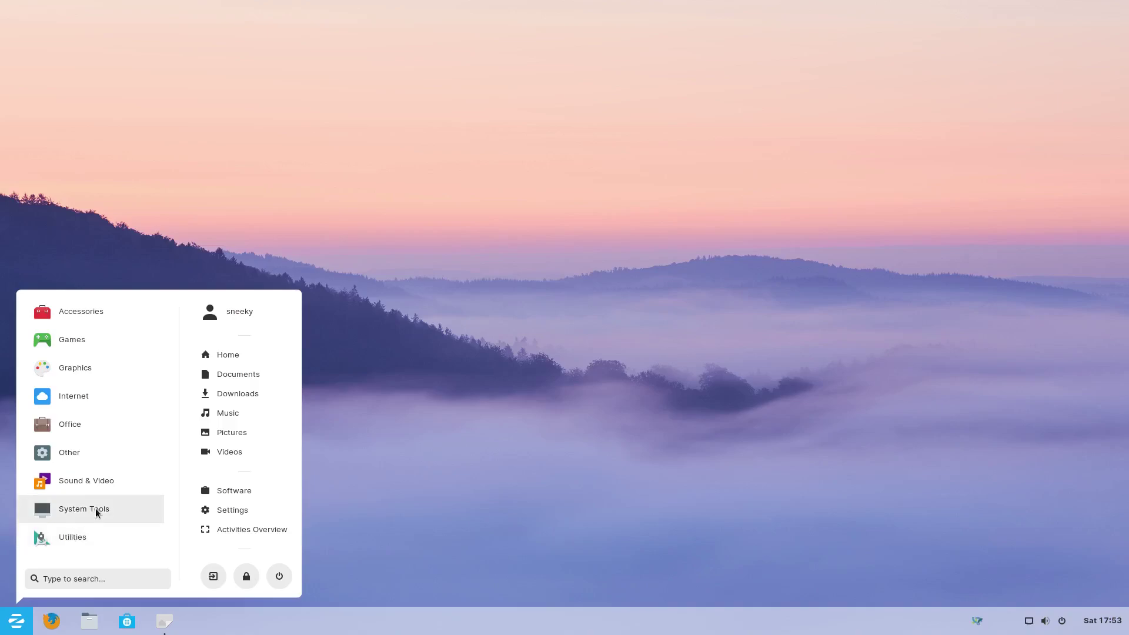
{"action": "left_click", "coordinate": [84, 489]}
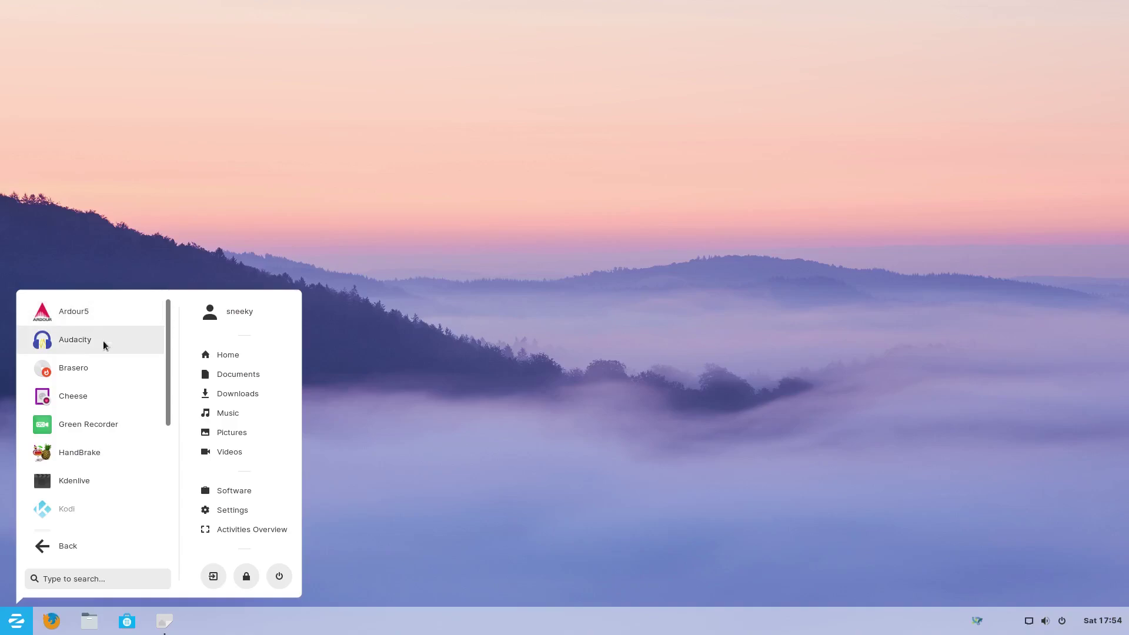
Launch Green Recorder, nudge its window left, and close it
{"action": "left_click", "coordinate": [89, 423]}
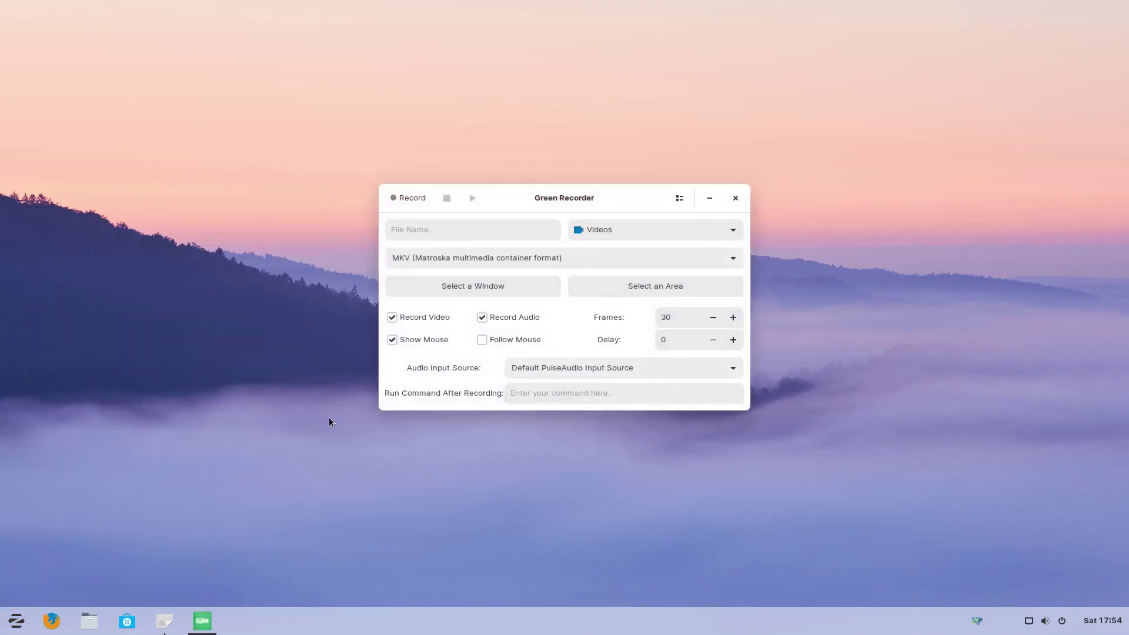
{"action": "left_click_drag", "start_coordinate": [508, 196], "coordinate": [489, 203]}
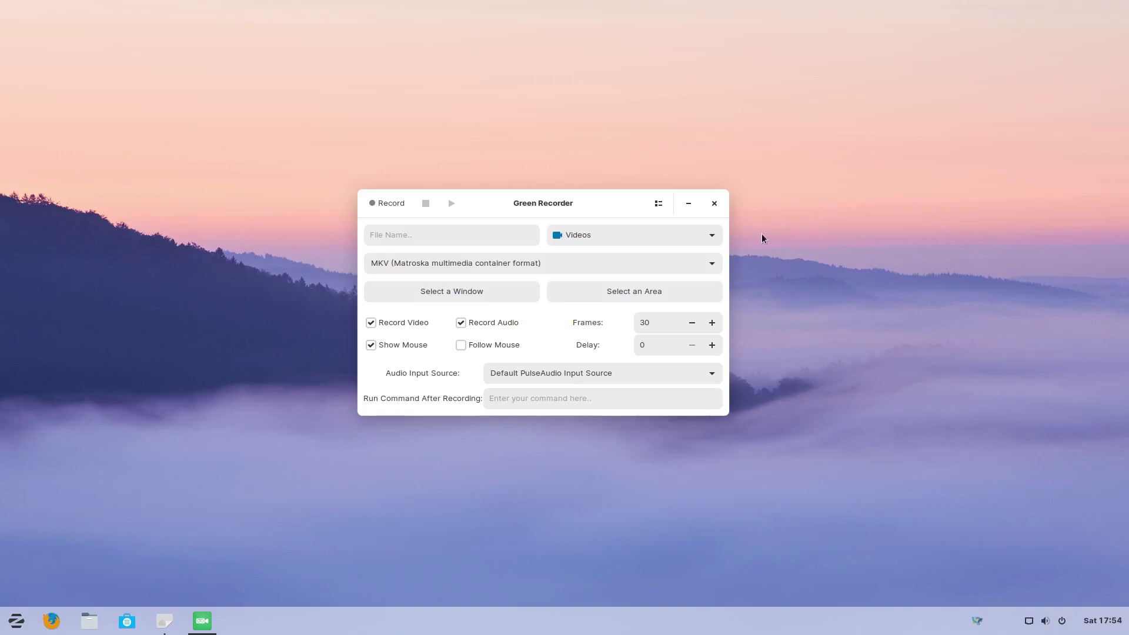
{"action": "left_click", "coordinate": [715, 204]}
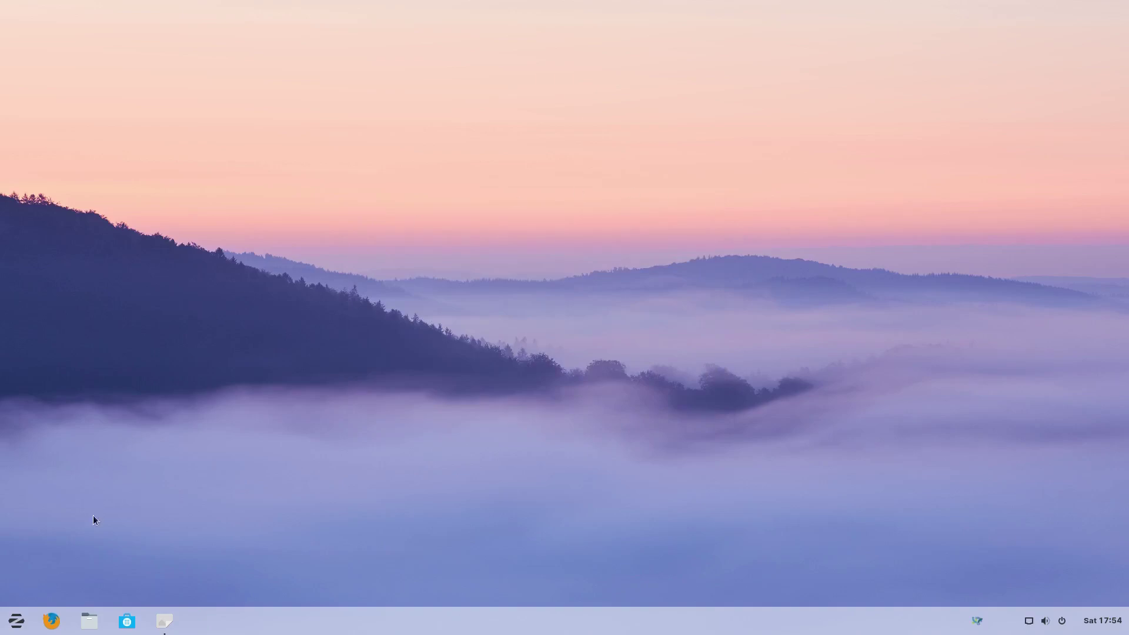
Reopen and scroll the Sound & Video list, then dismiss the menu by clicking the desktop
{"action": "left_click", "coordinate": [14, 623]}
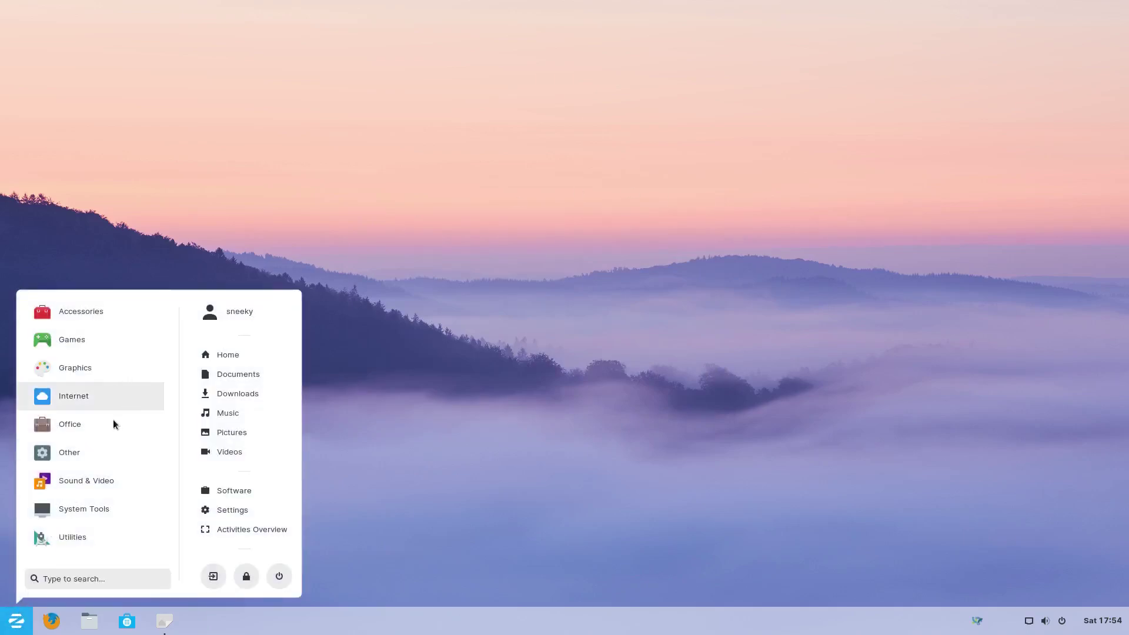
{"action": "left_click", "coordinate": [92, 482]}
{"action": "scroll", "coordinate": [101, 425], "scroll_direction": "down", "scroll_amount": 4}
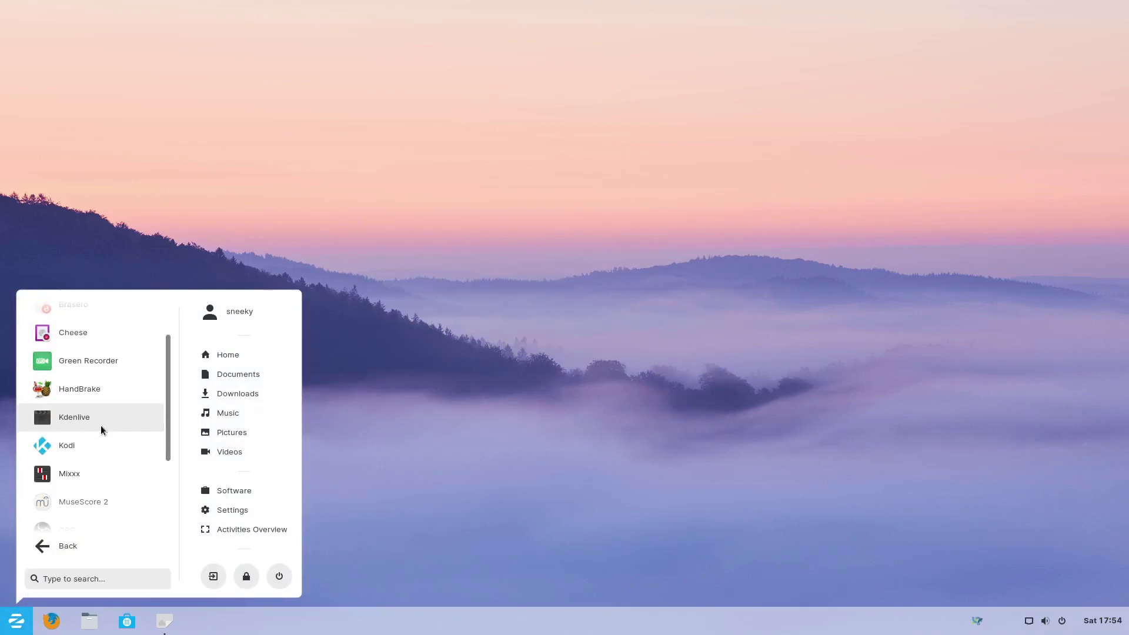
{"action": "scroll", "coordinate": [103, 422], "scroll_direction": "down", "scroll_amount": 3}
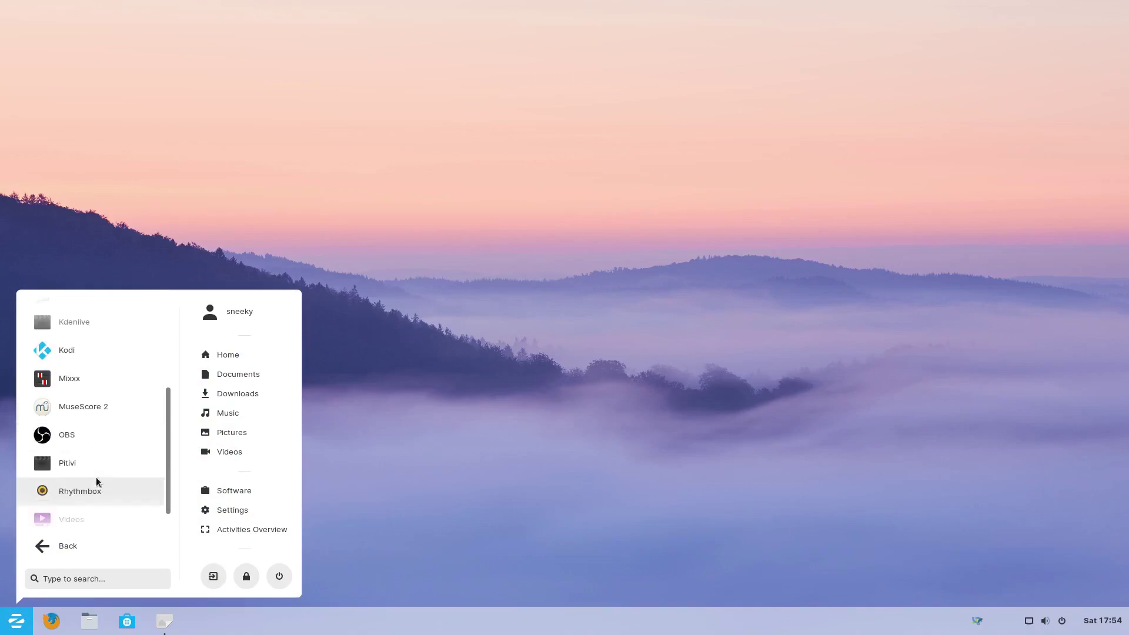
{"action": "left_click", "coordinate": [446, 446]}
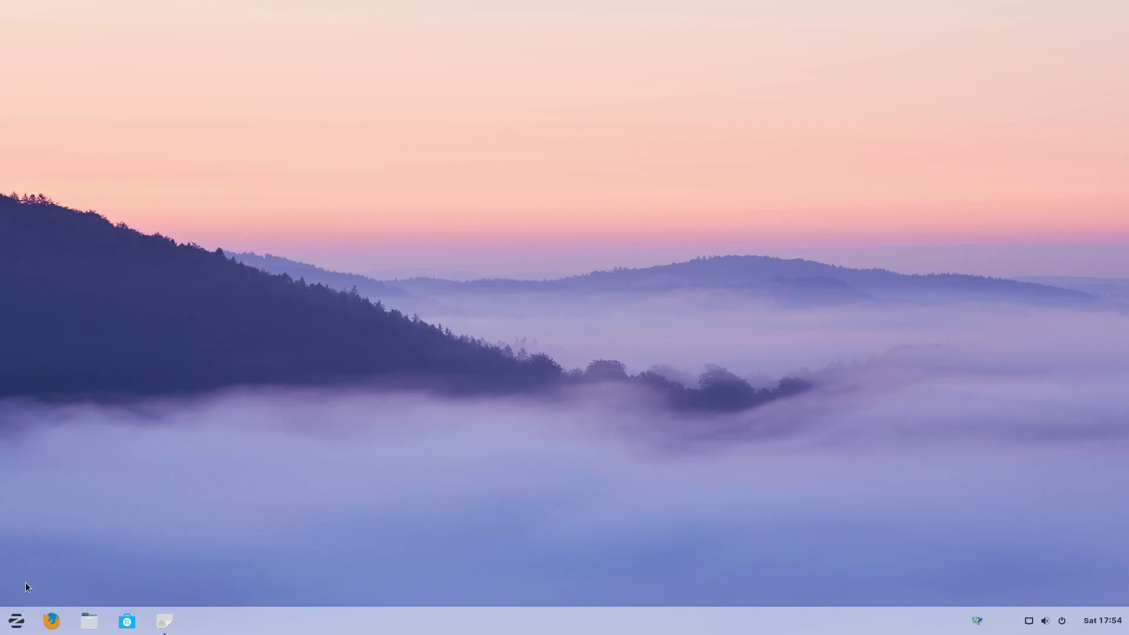
{"action": "left_click", "coordinate": [17, 622]}
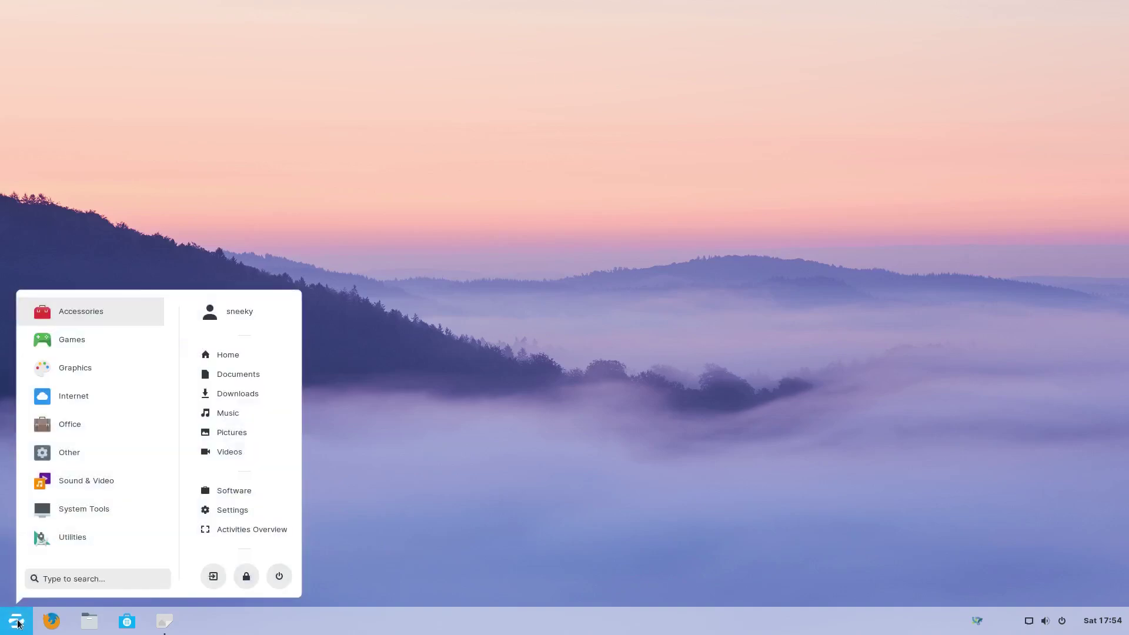
{"action": "left_click", "coordinate": [96, 509]}
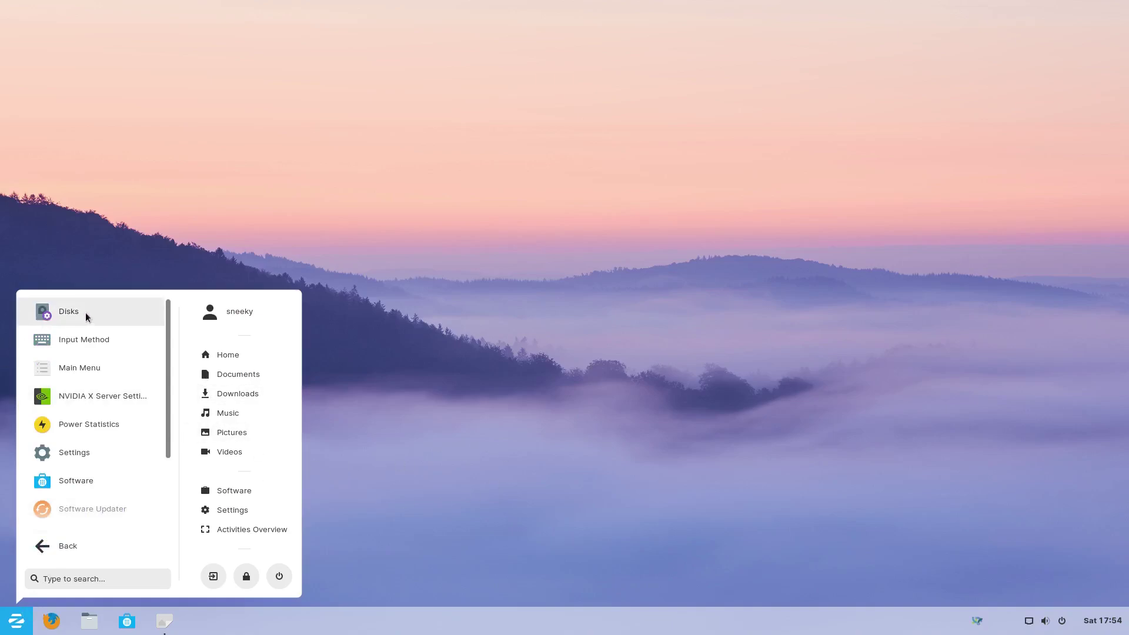
{"action": "left_click", "coordinate": [95, 396]}
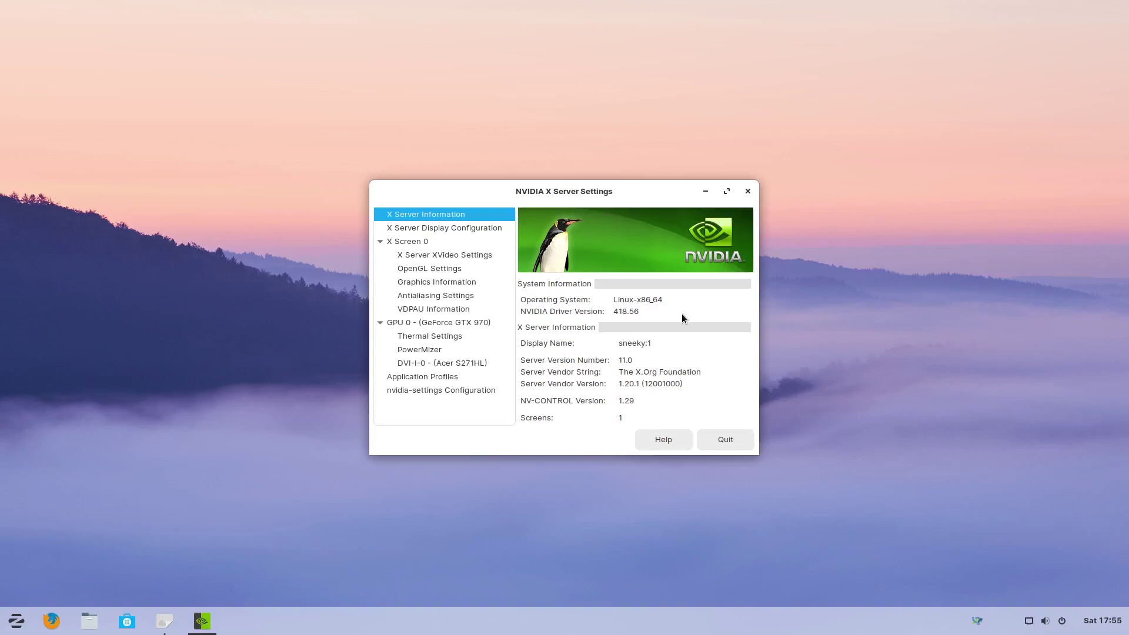
{"action": "left_click", "coordinate": [748, 192]}
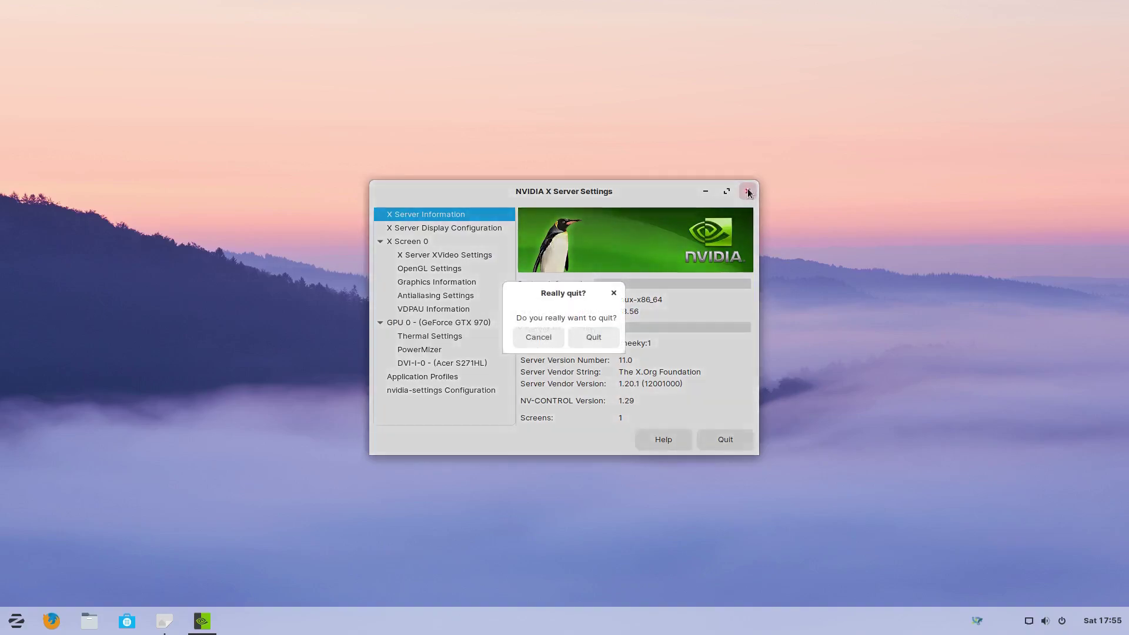
{"action": "left_click", "coordinate": [597, 339]}
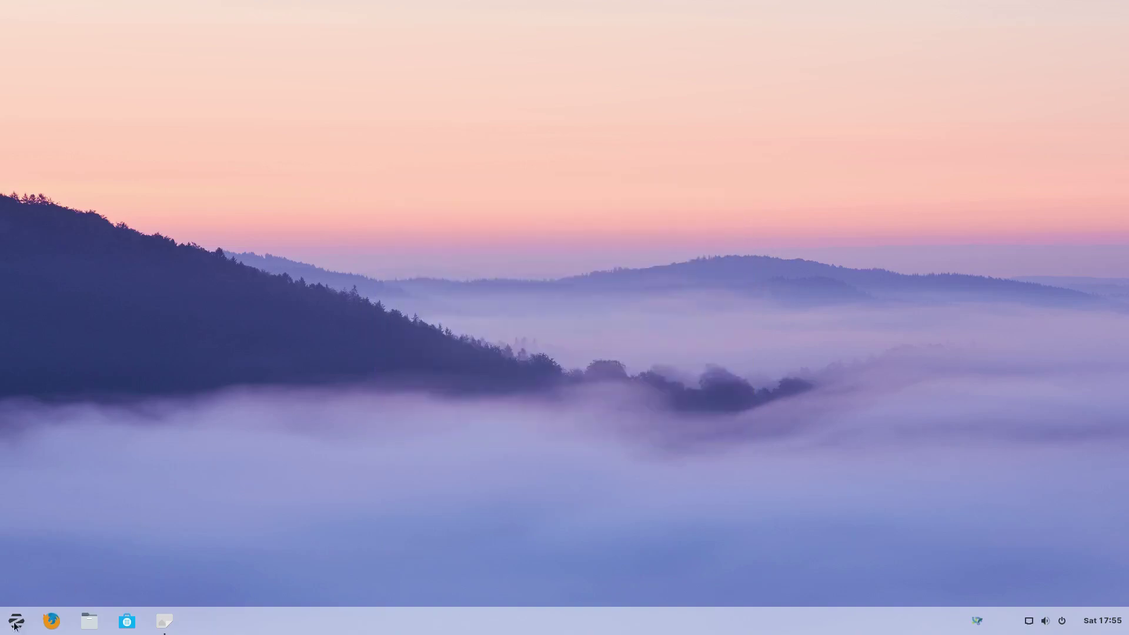
{"action": "left_click", "coordinate": [16, 625]}
{"action": "left_click", "coordinate": [101, 510]}
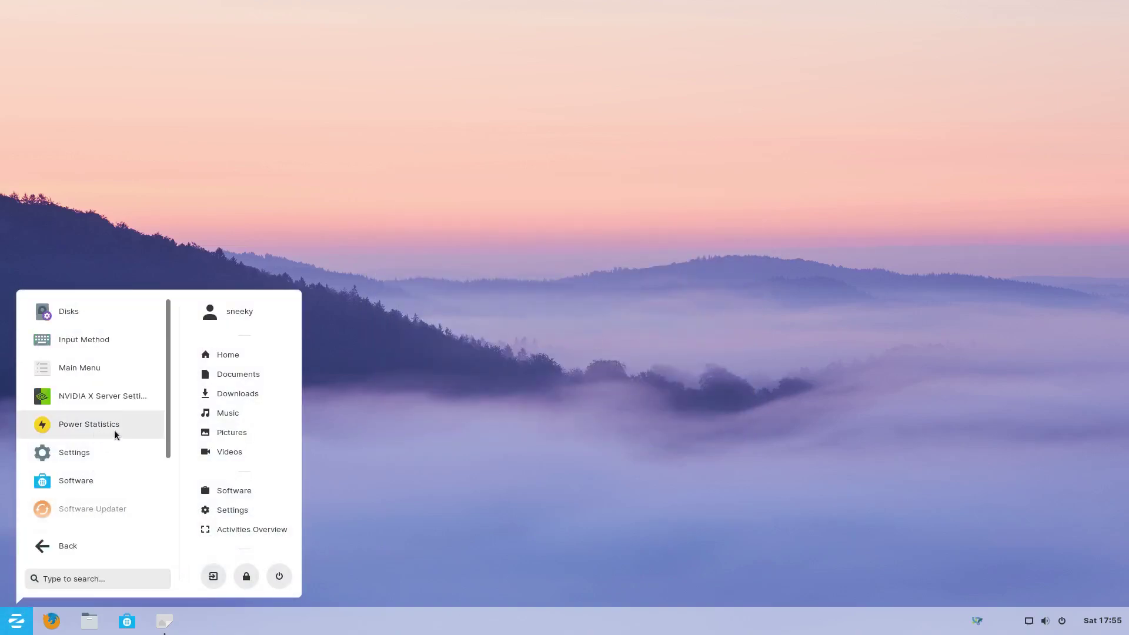
{"action": "scroll", "coordinate": [116, 438], "scroll_direction": "down", "scroll_amount": 3}
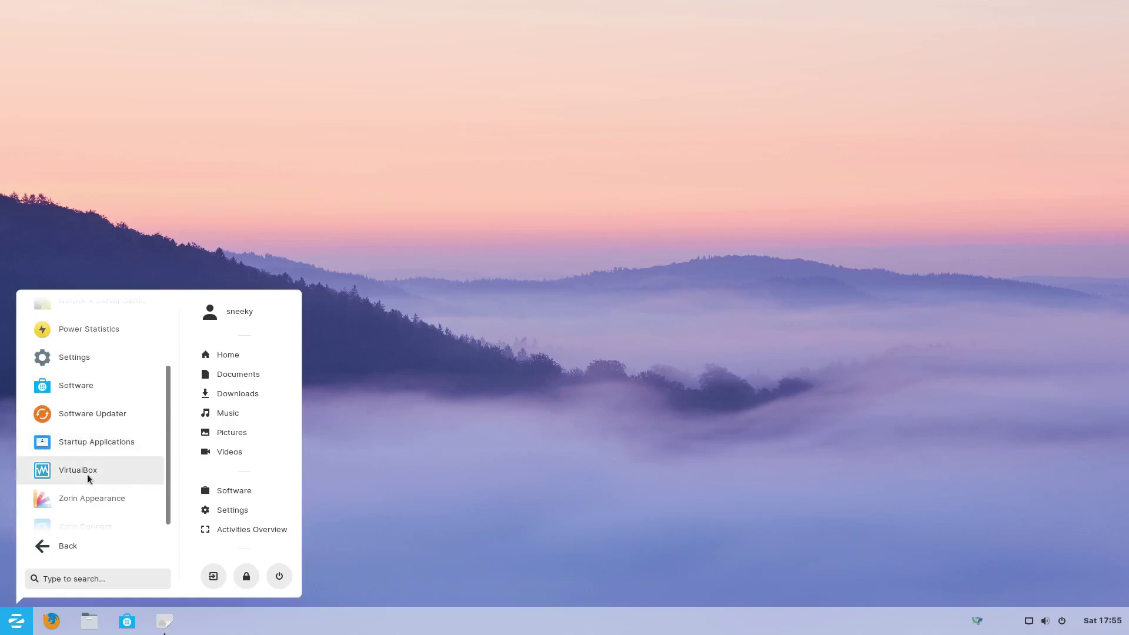
{"action": "left_click", "coordinate": [105, 498]}
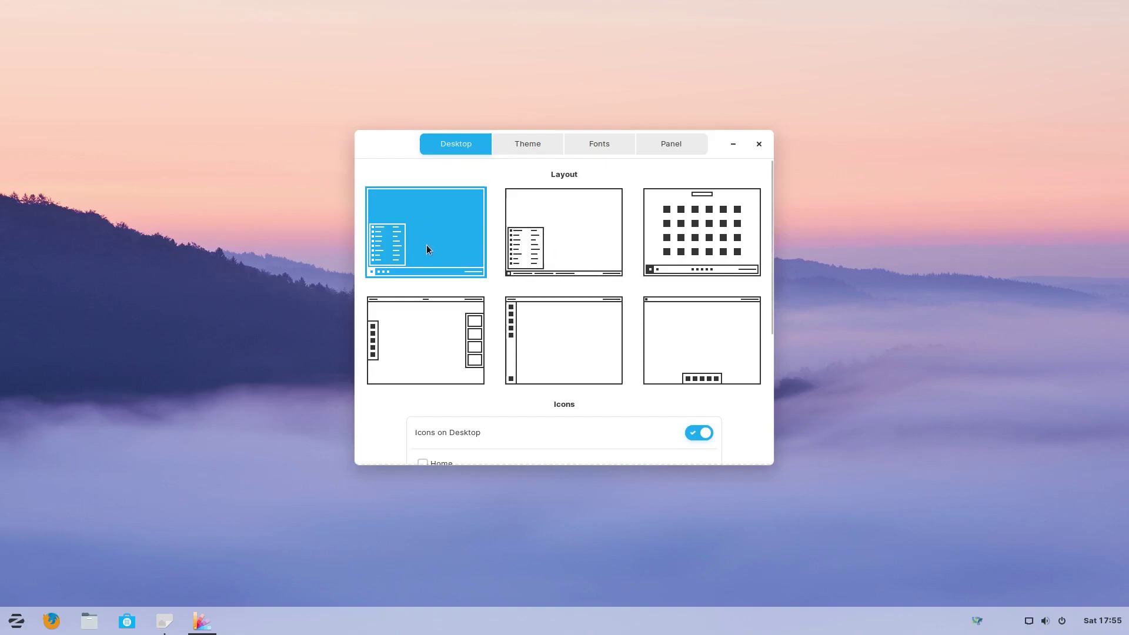
{"action": "left_click", "coordinate": [761, 146]}
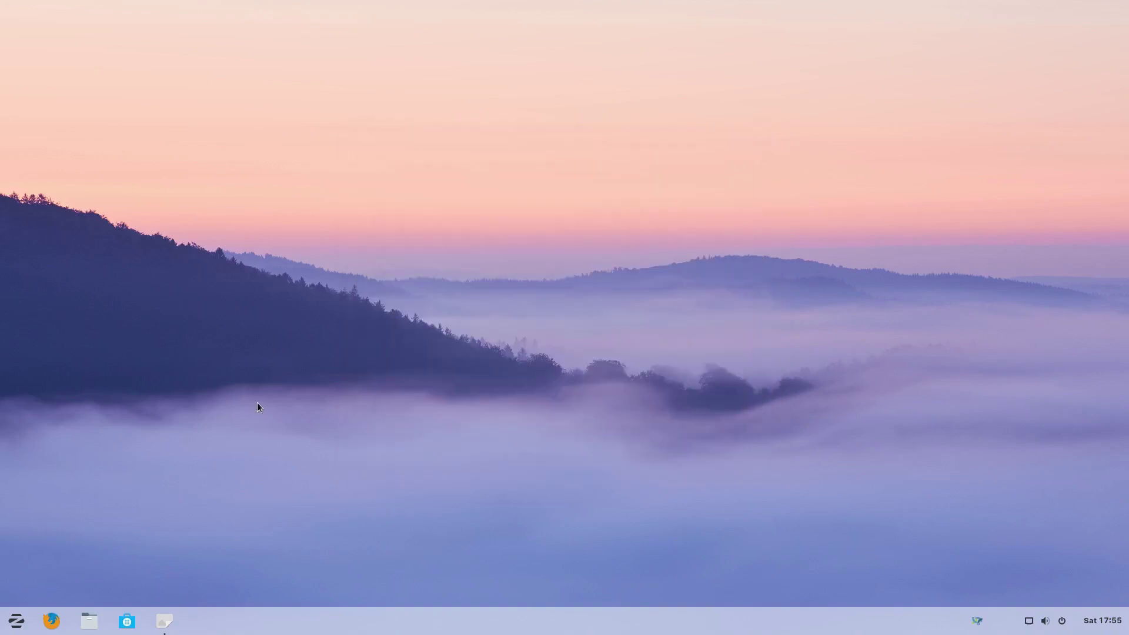
{"action": "left_click", "coordinate": [16, 621]}
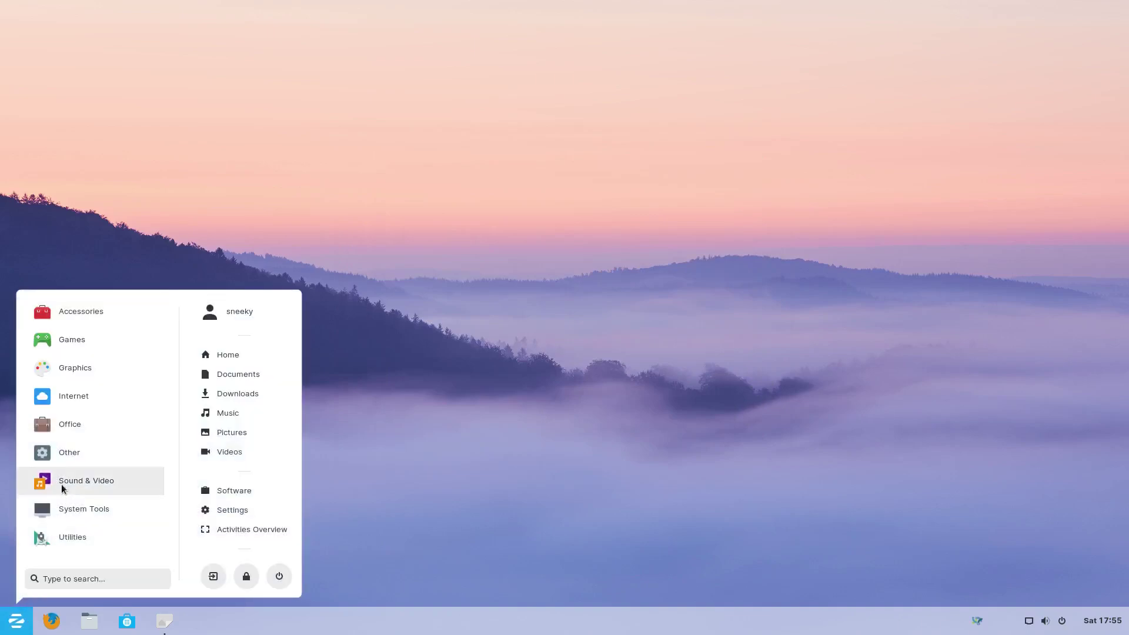
{"action": "left_click", "coordinate": [101, 509]}
{"action": "scroll", "coordinate": [121, 421], "scroll_direction": "down", "scroll_amount": 3}
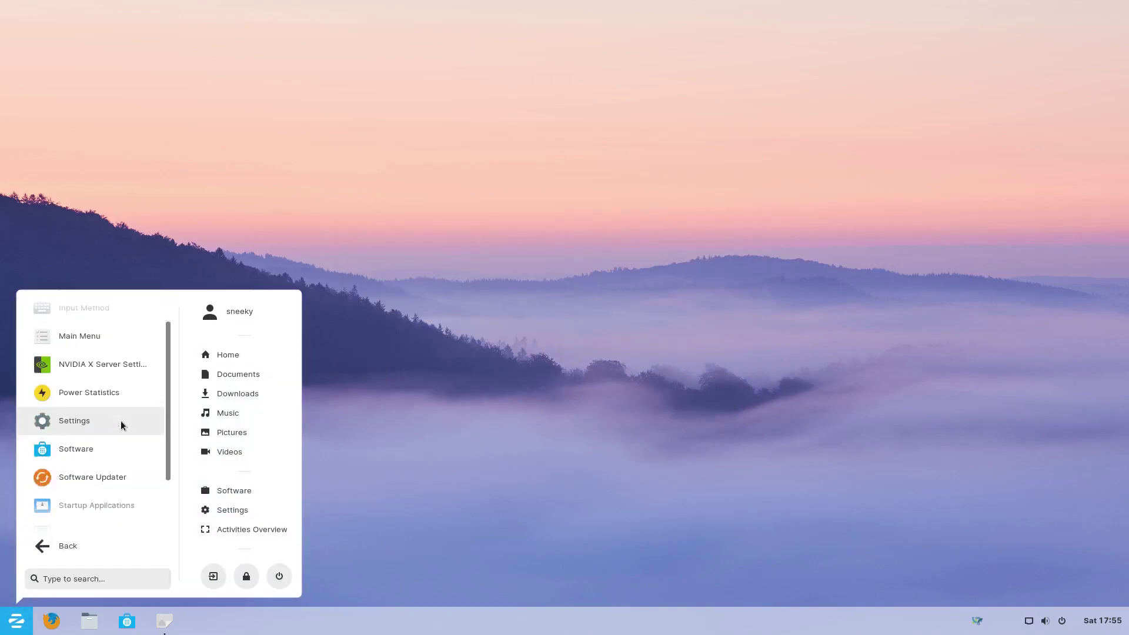
{"action": "scroll", "coordinate": [122, 419], "scroll_direction": "down", "scroll_amount": 1}
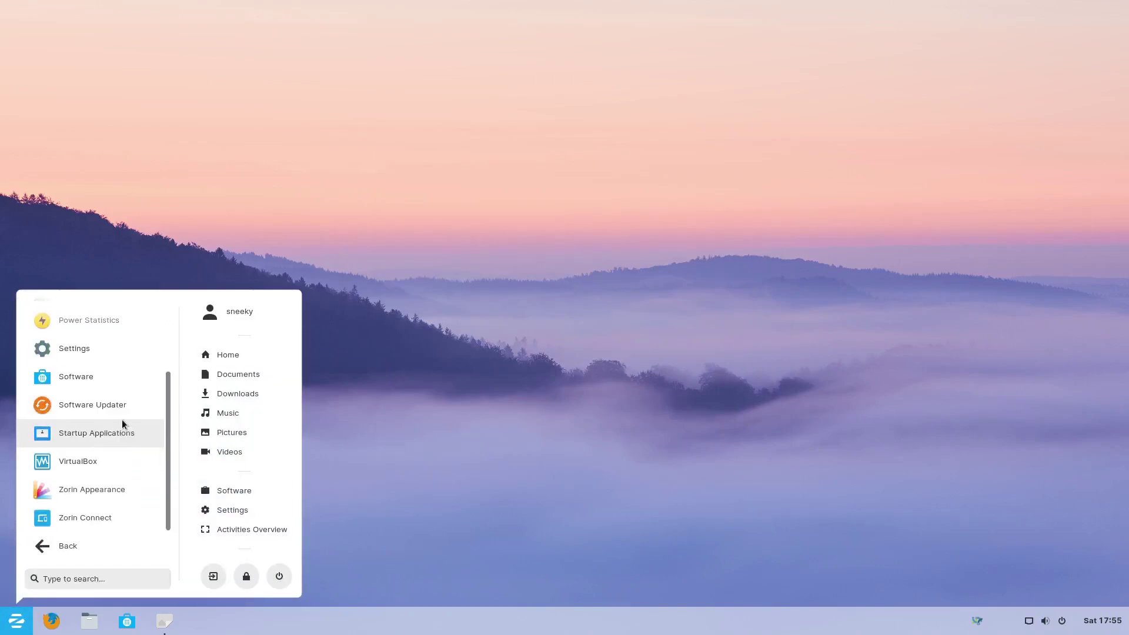
{"action": "left_click", "coordinate": [96, 520]}
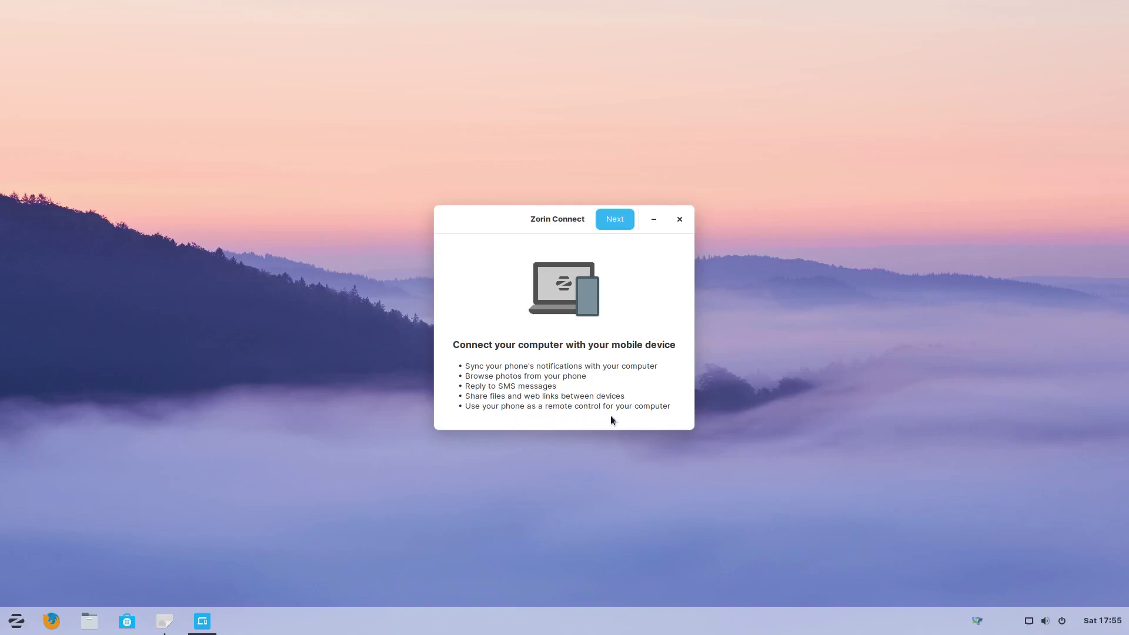
{"action": "left_click", "coordinate": [679, 219]}
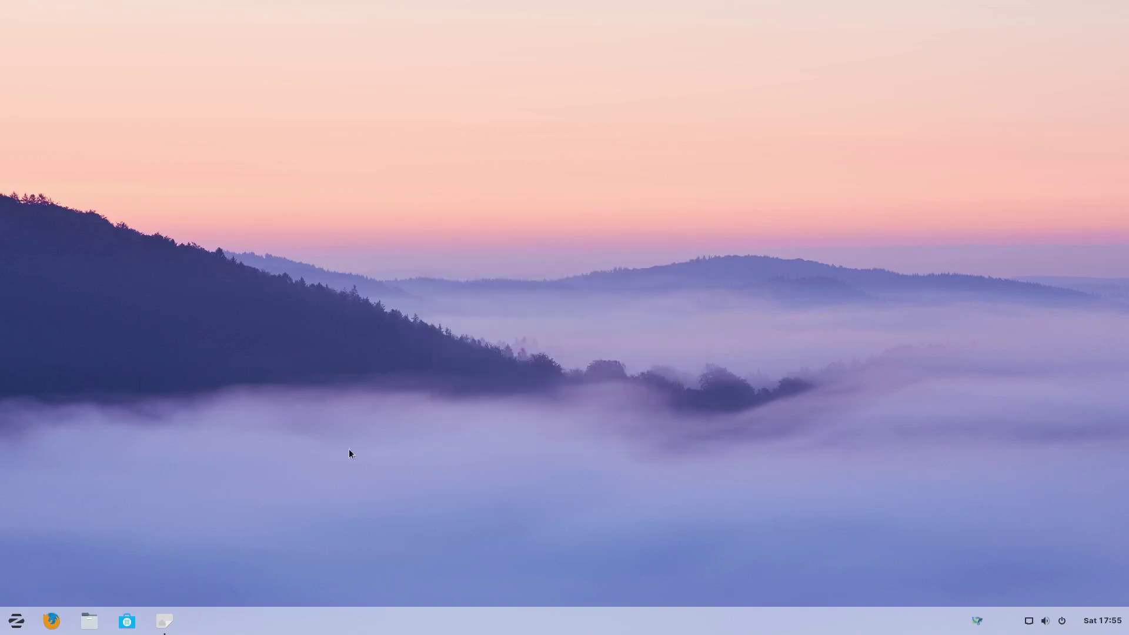
{"action": "left_click", "coordinate": [16, 620]}
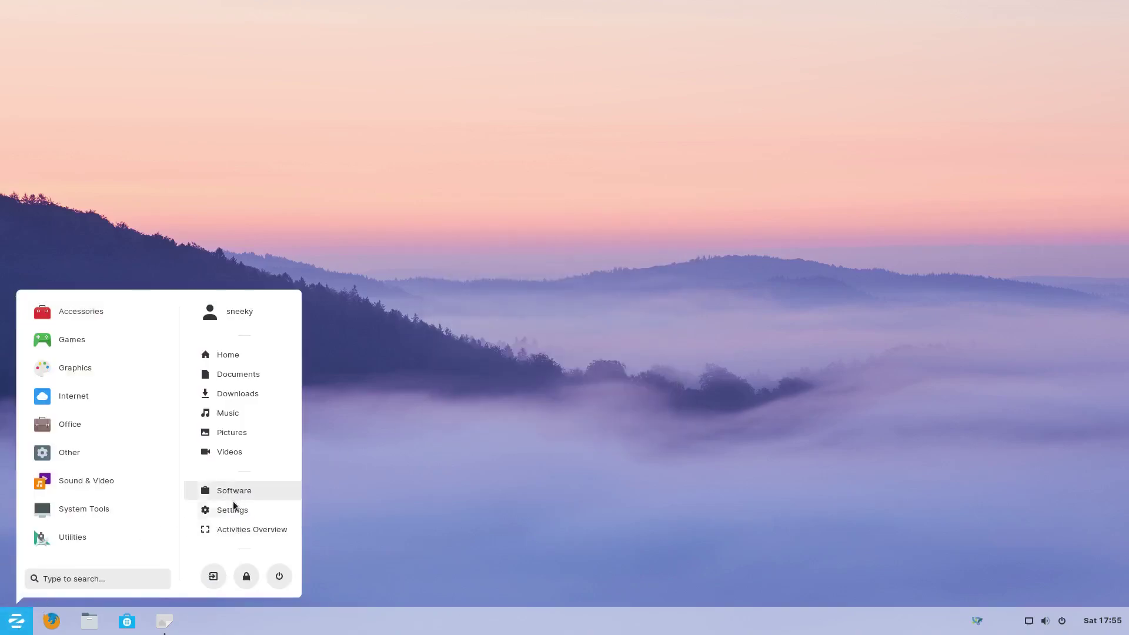
{"action": "left_click", "coordinate": [108, 538]}
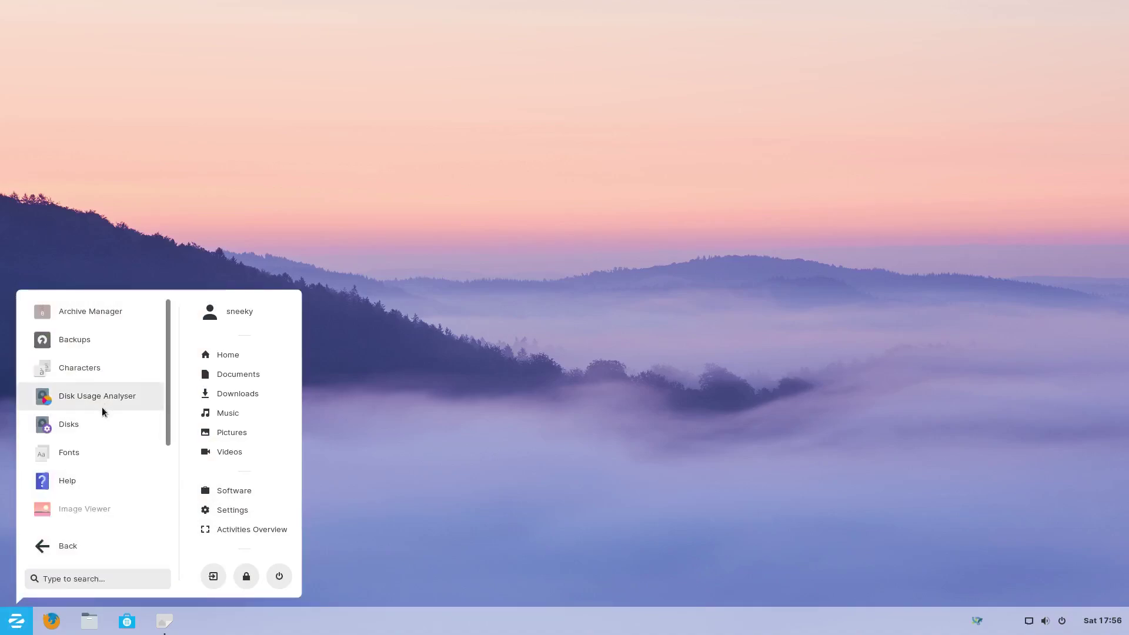
{"action": "scroll", "coordinate": [102, 411], "scroll_direction": "down", "scroll_amount": 4}
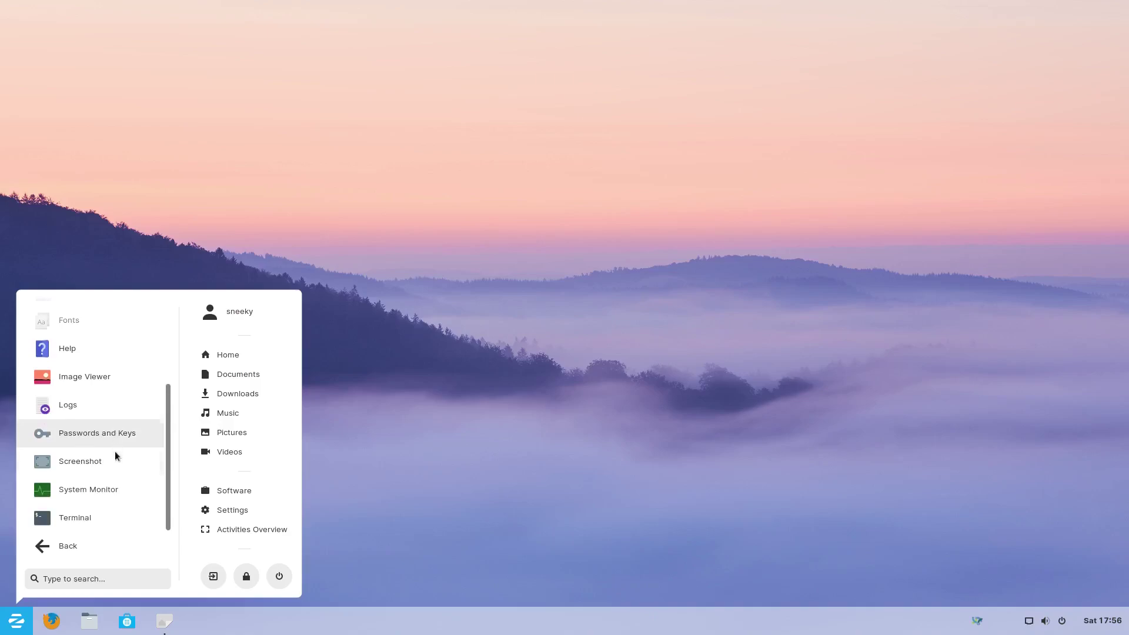
{"action": "left_click", "coordinate": [106, 496]}
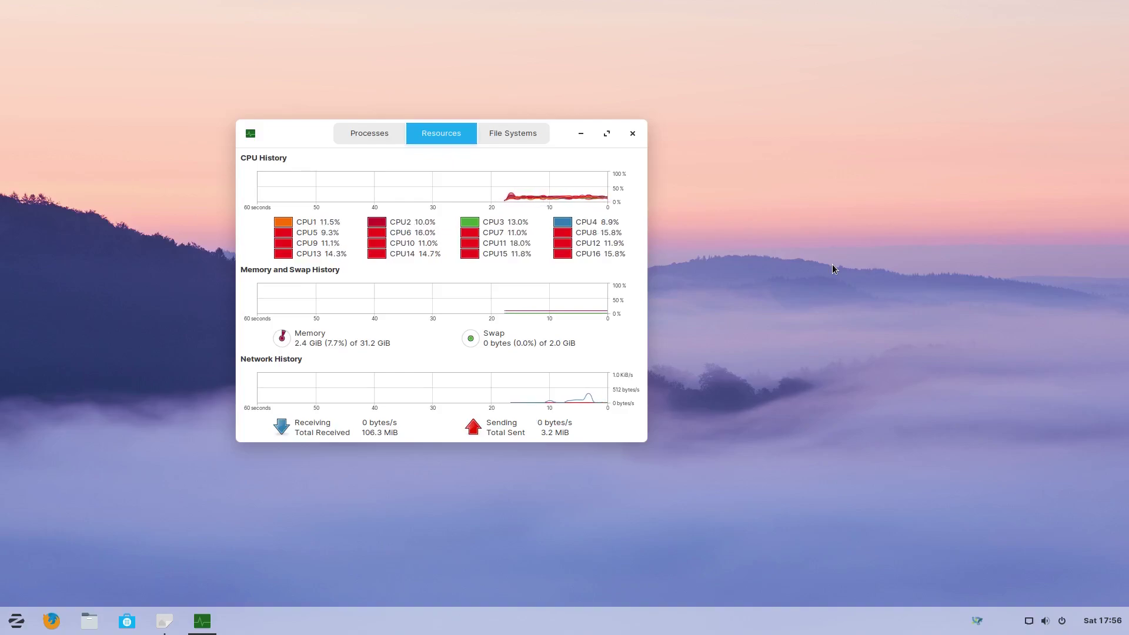
{"action": "left_click", "coordinate": [370, 134]}
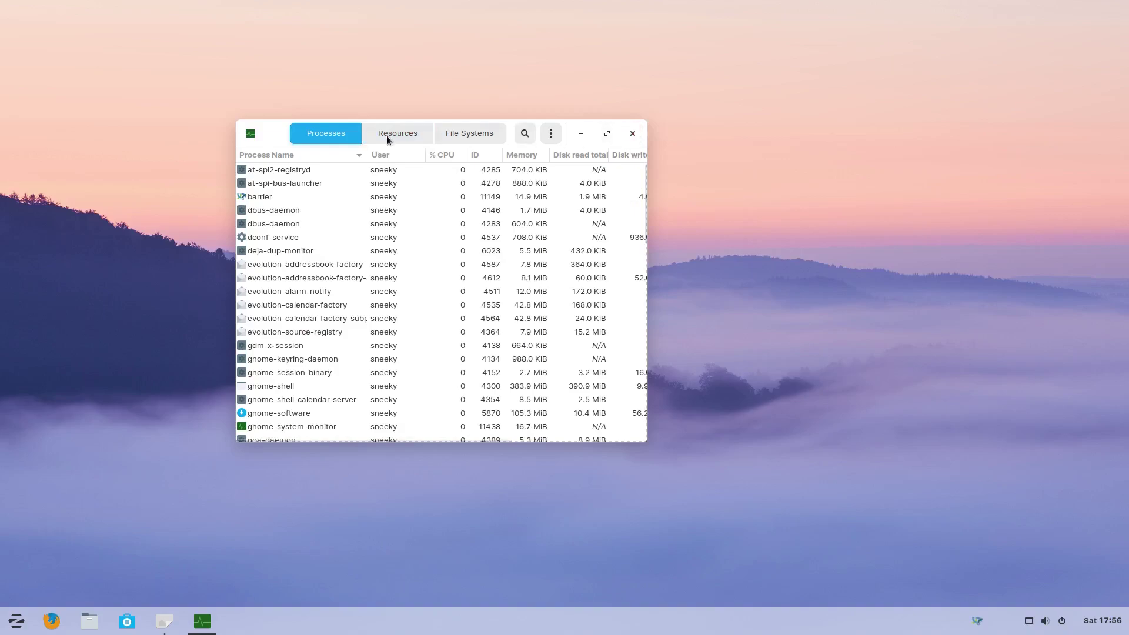
{"action": "left_click", "coordinate": [463, 133]}
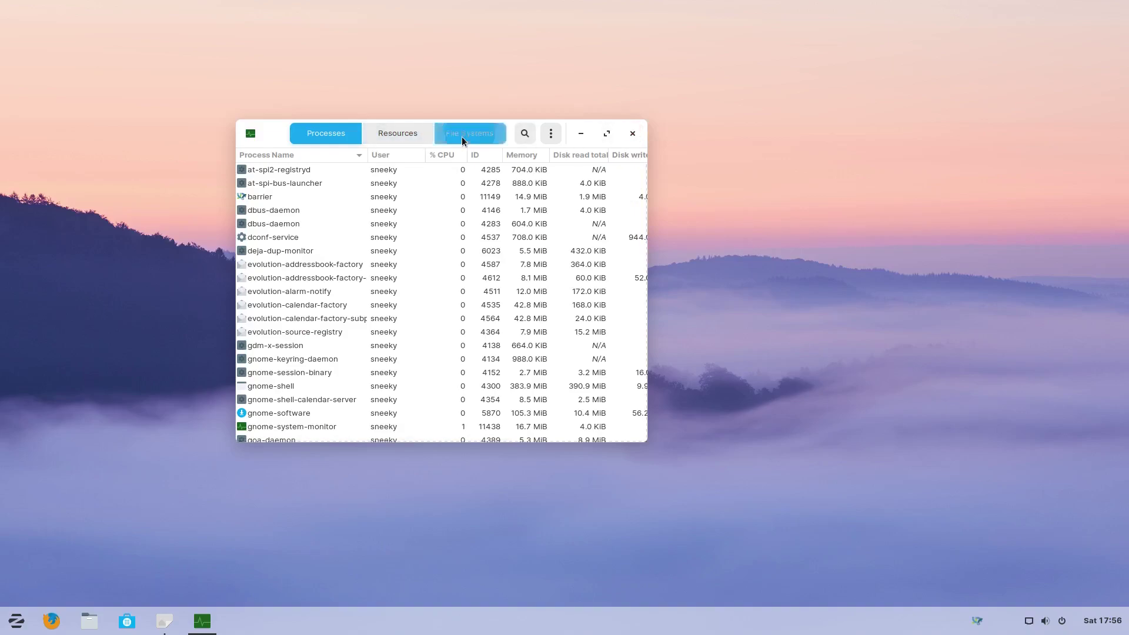
{"action": "left_click", "coordinate": [633, 134]}
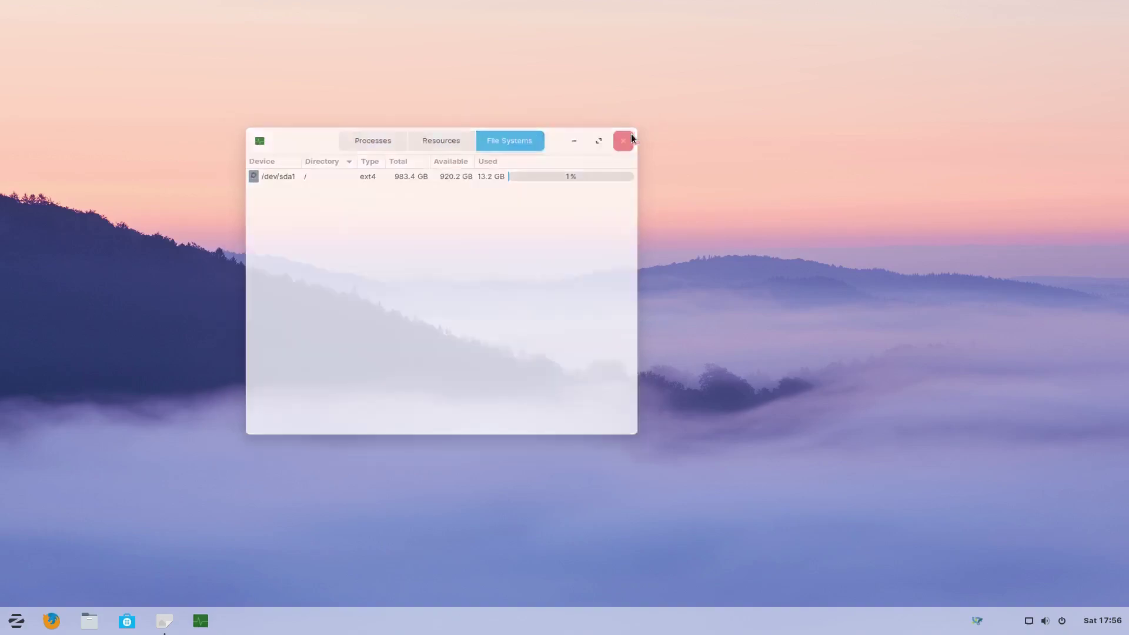
{"action": "left_click", "coordinate": [17, 621]}
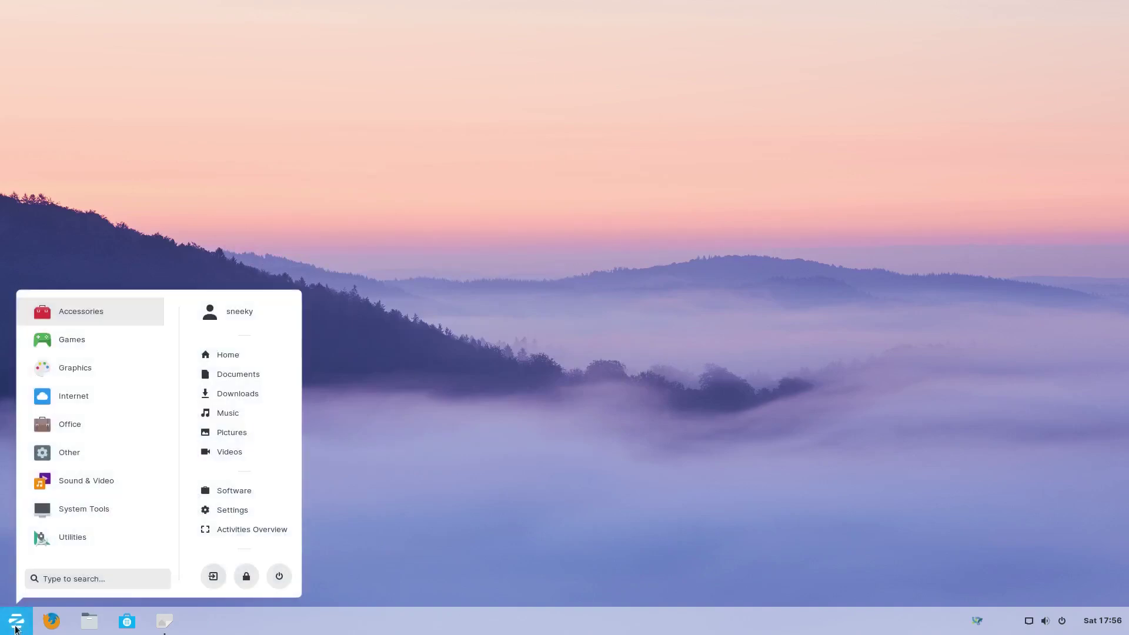
{"action": "left_click", "coordinate": [244, 511]}
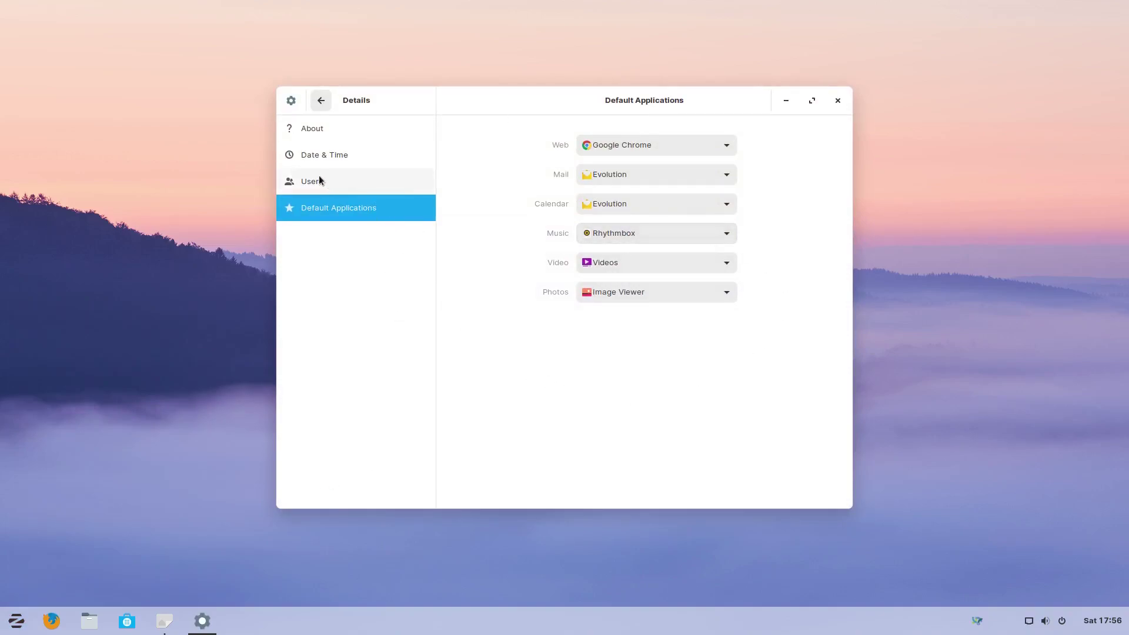
{"action": "left_click", "coordinate": [324, 132]}
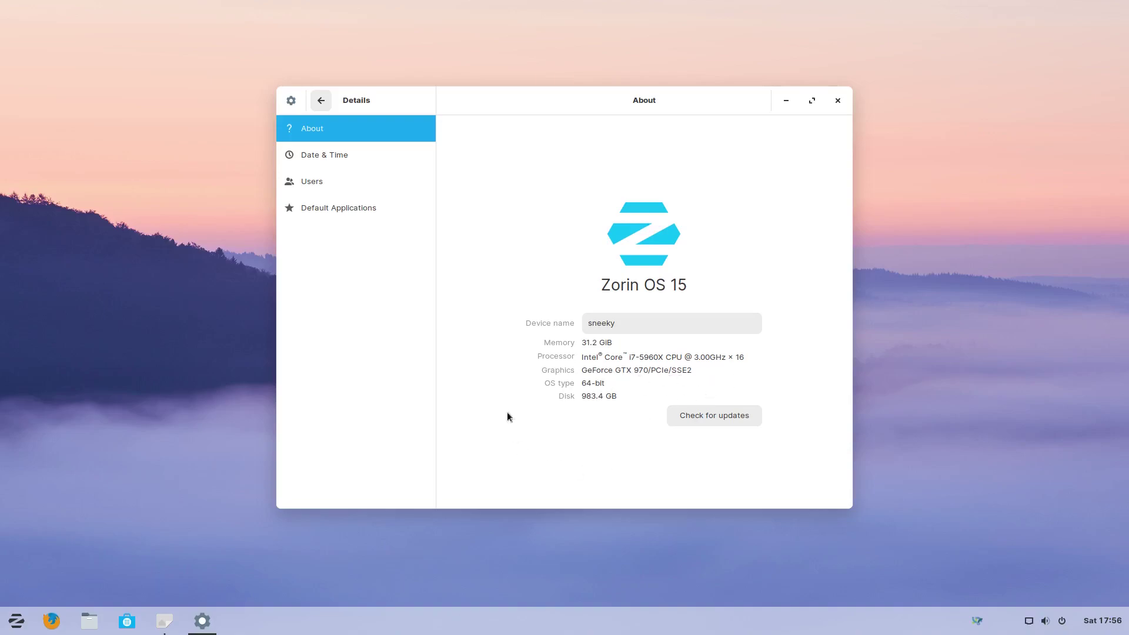
{"action": "left_click", "coordinate": [838, 101]}
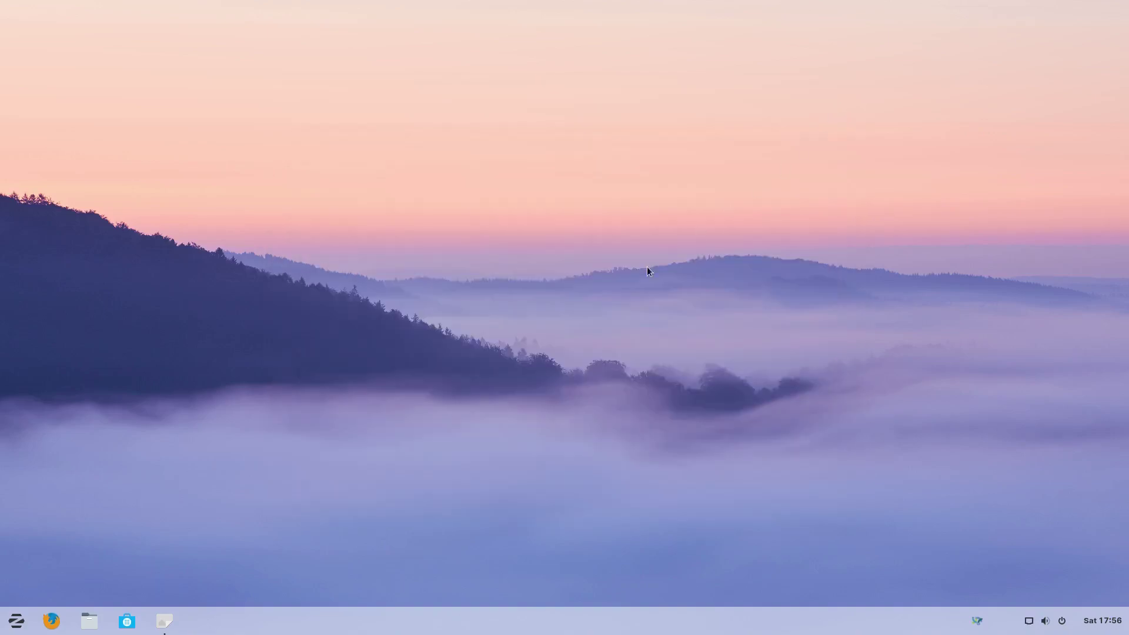